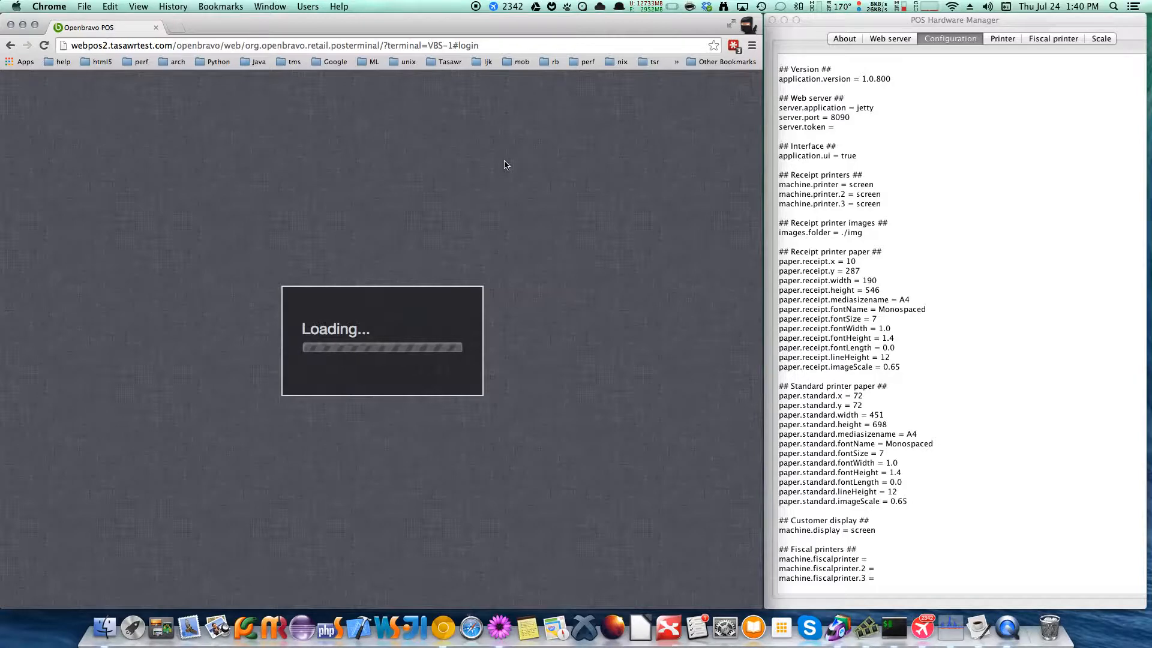
# Show the first screen printer's output in POS Hardware Manager
pyautogui.click(1001, 37)
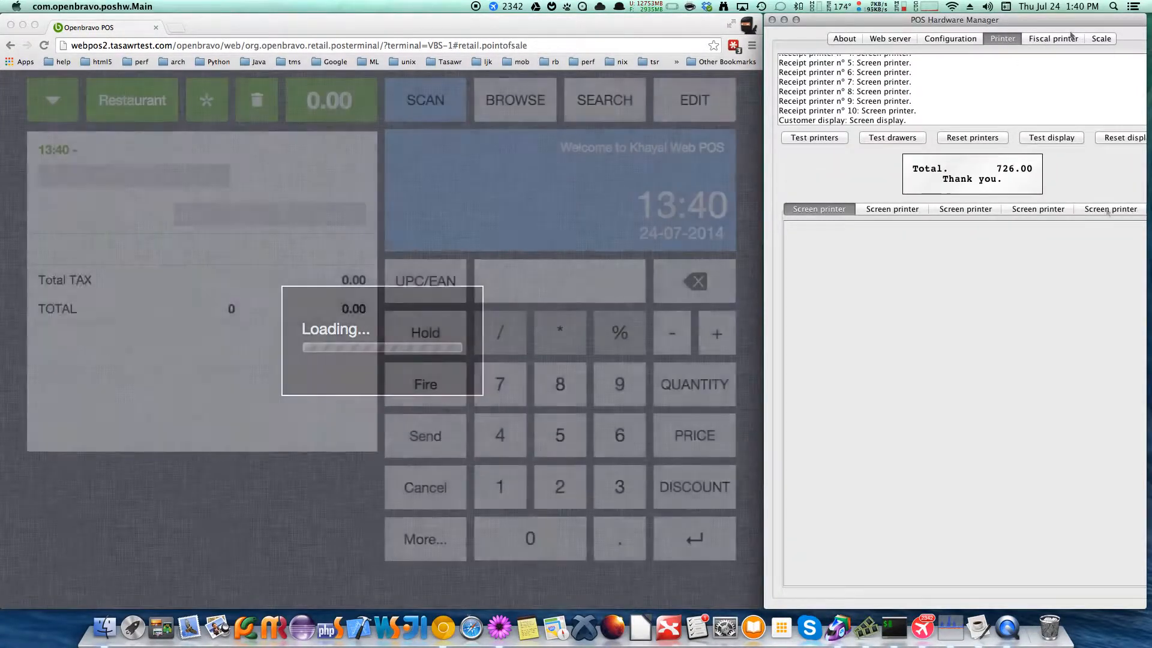
pyautogui.click(1105, 208)
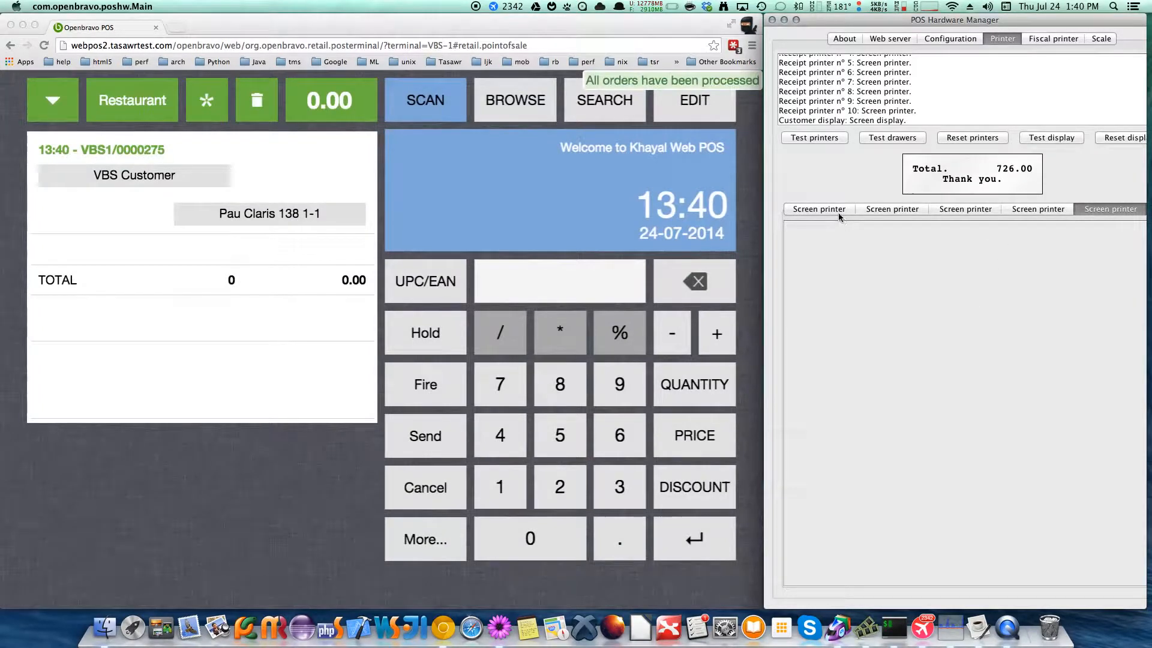
pyautogui.click(837, 212)
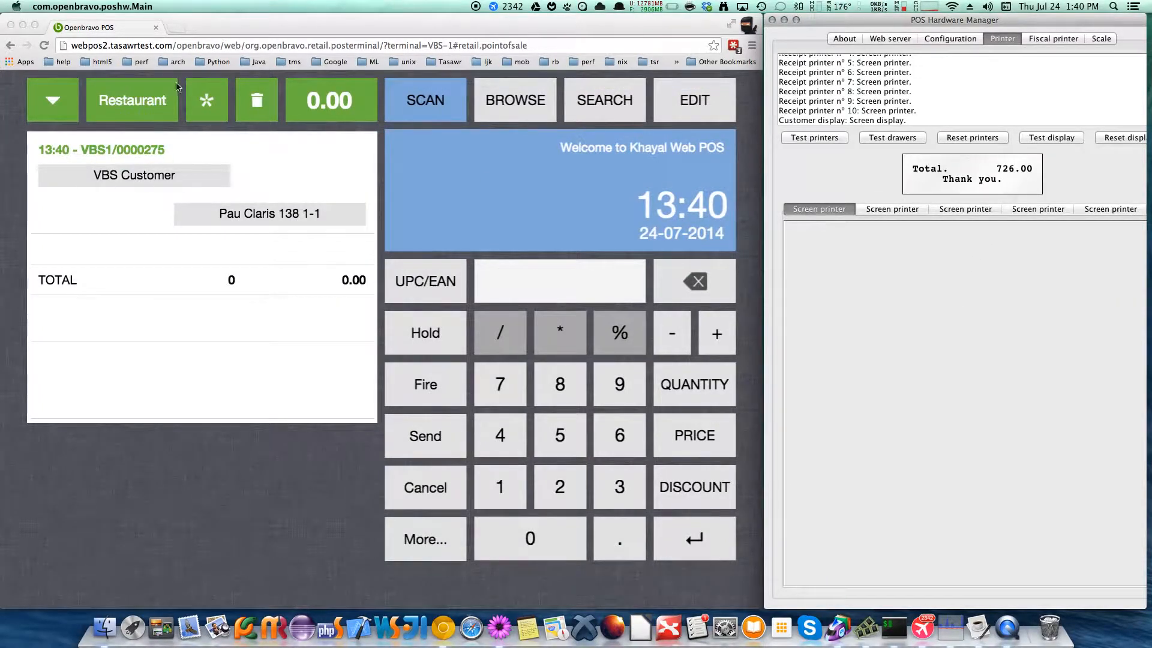
# Open the restaurant table view and switch between Single Floor and Family Floor, ending on Family Floor
pyautogui.click(129, 96)
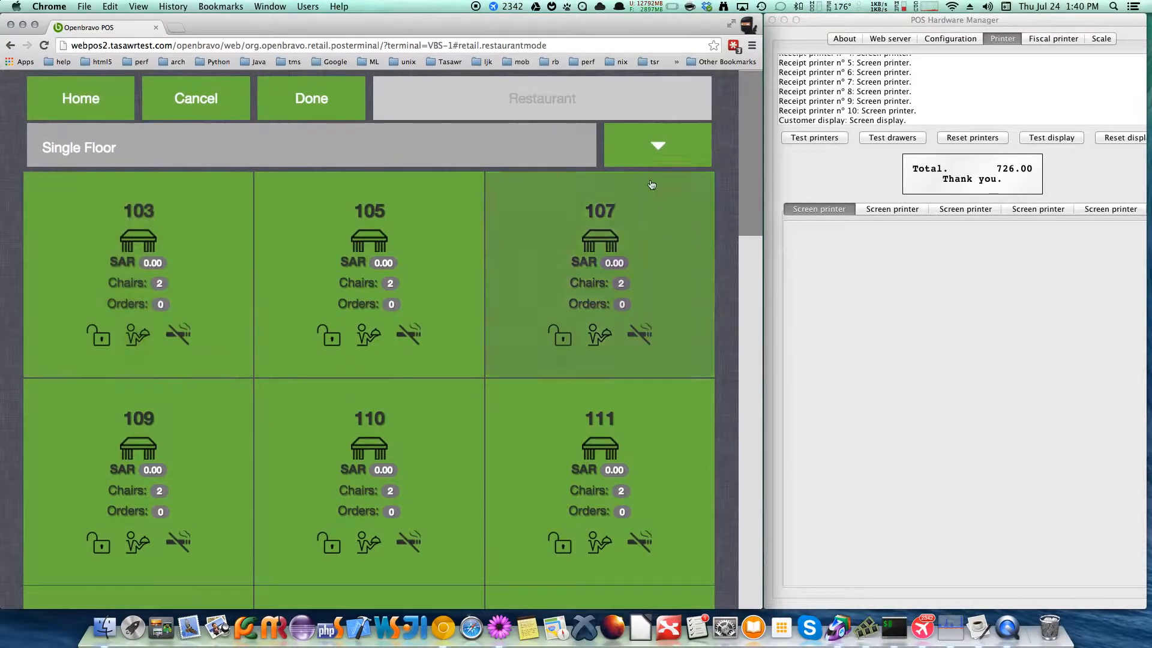
pyautogui.click(671, 153)
pyautogui.click(661, 220)
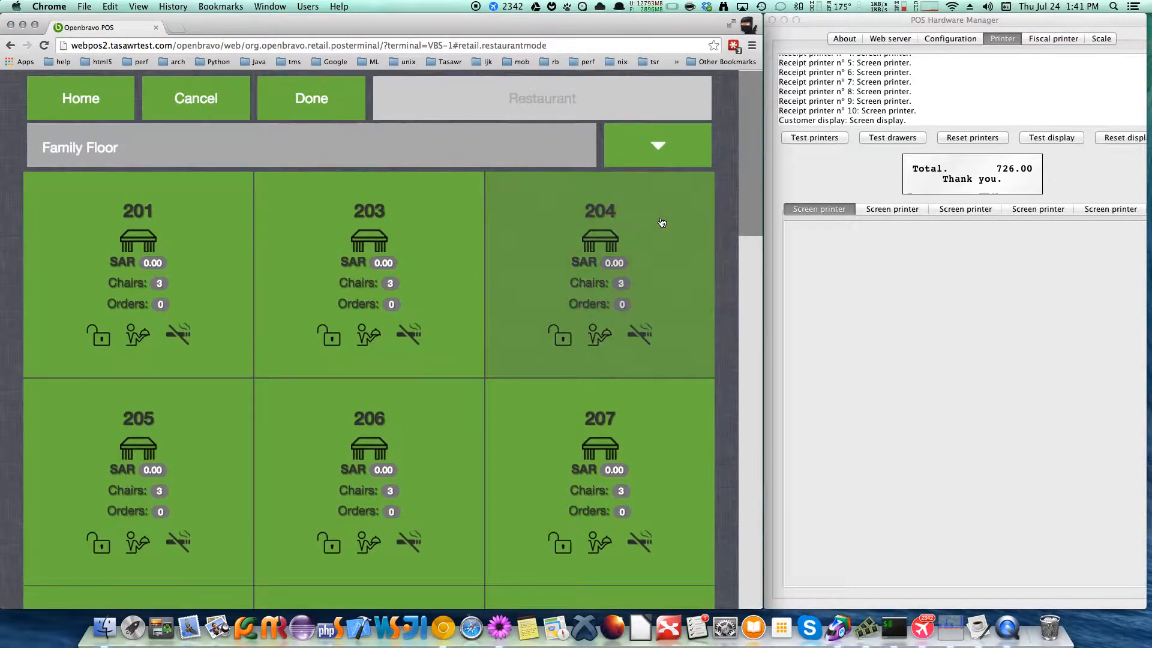
pyautogui.click(676, 148)
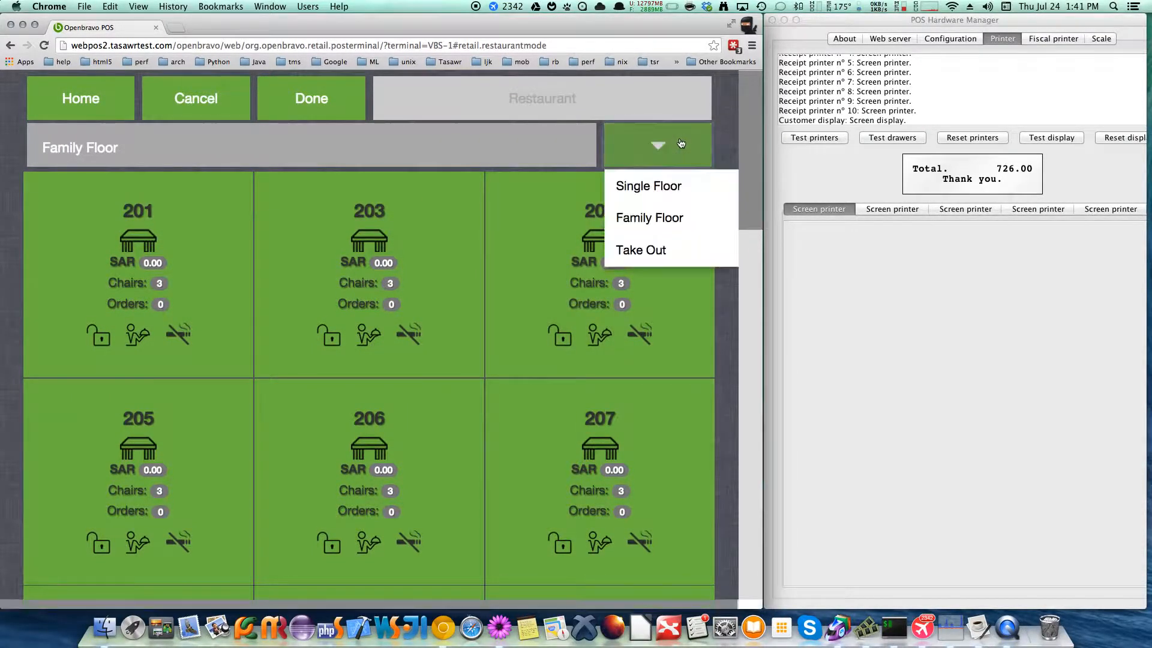
pyautogui.click(658, 186)
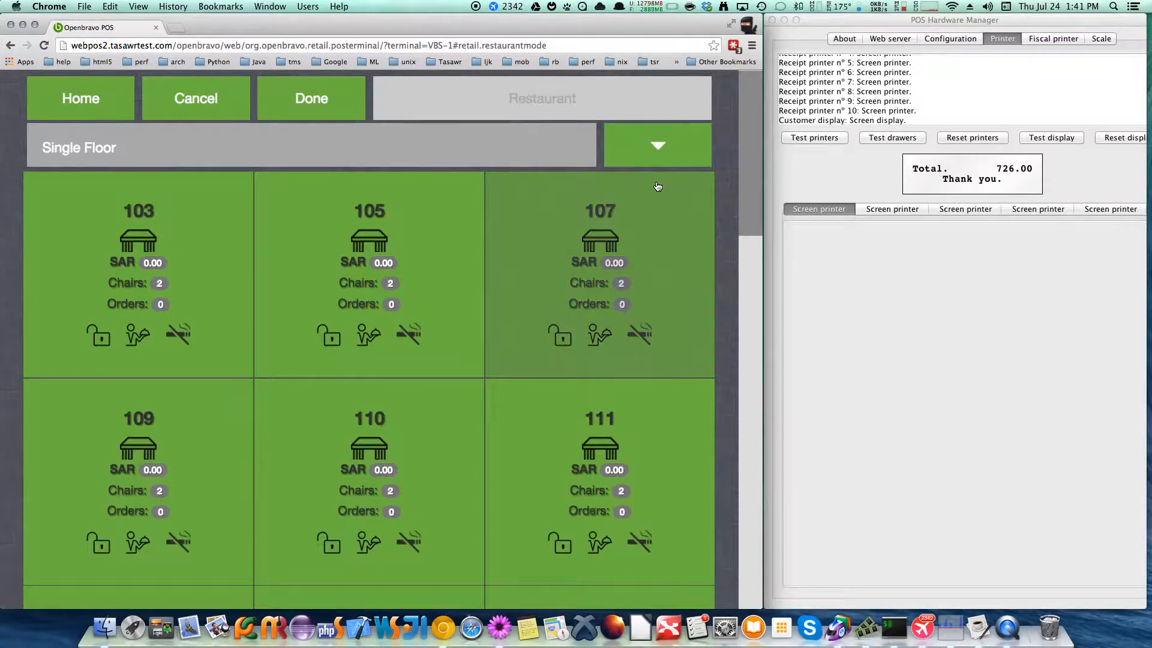
pyautogui.click(666, 147)
pyautogui.click(652, 220)
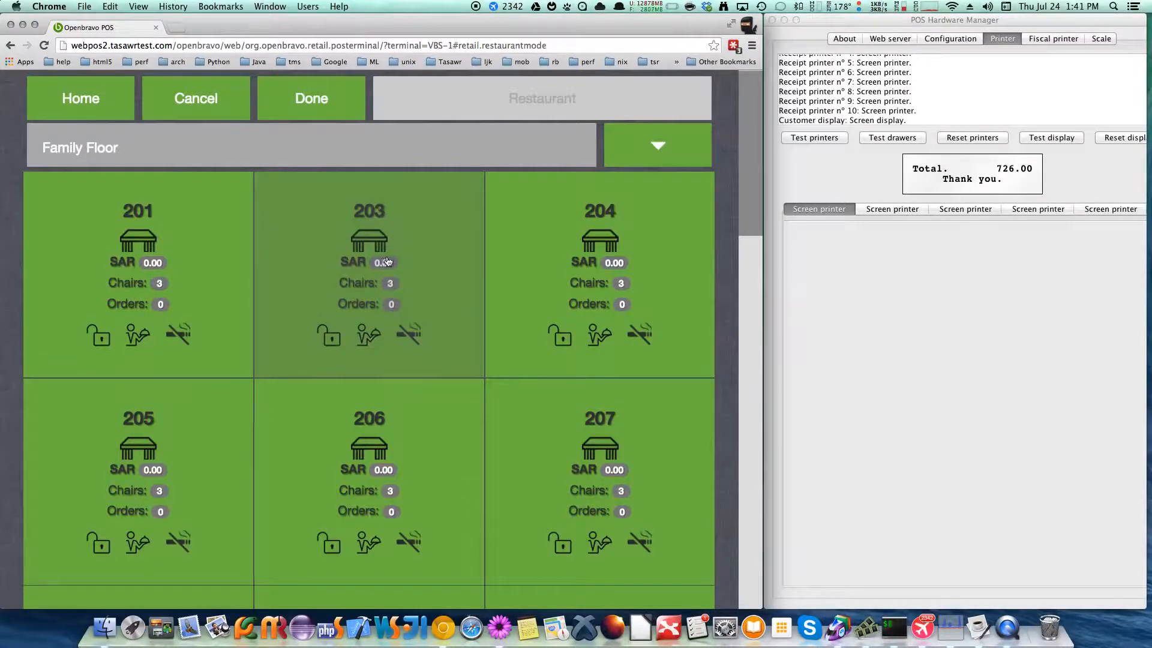
# Open table 203, list all customers and assign the second listed customer to its receipt
pyautogui.click(380, 212)
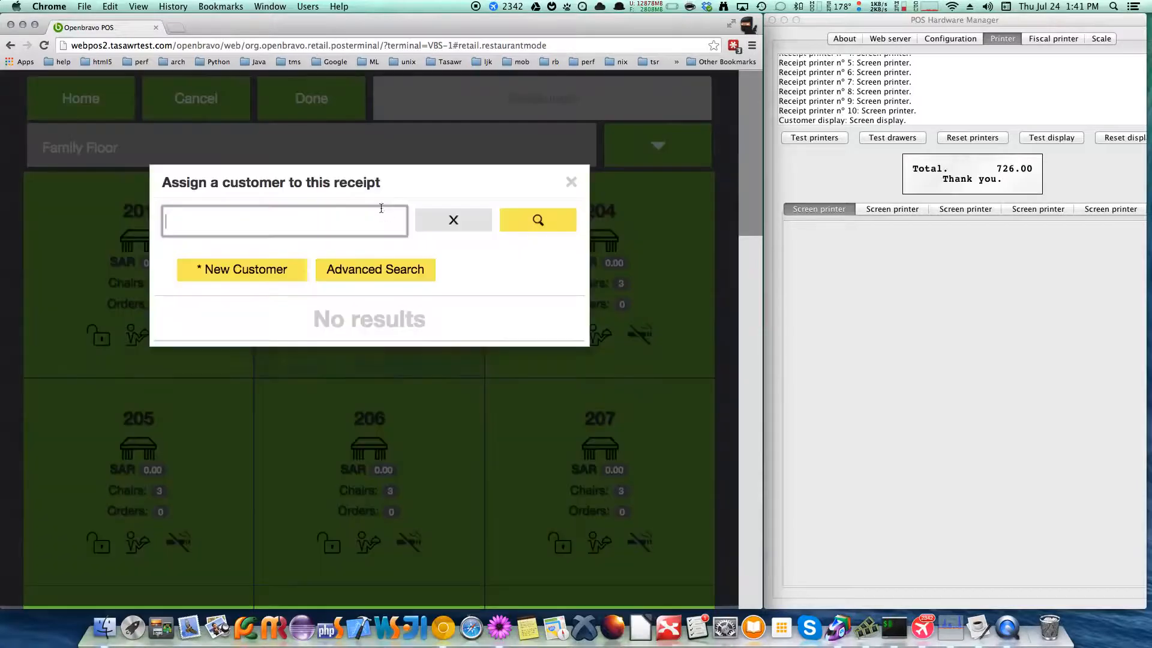
pyautogui.click(538, 220)
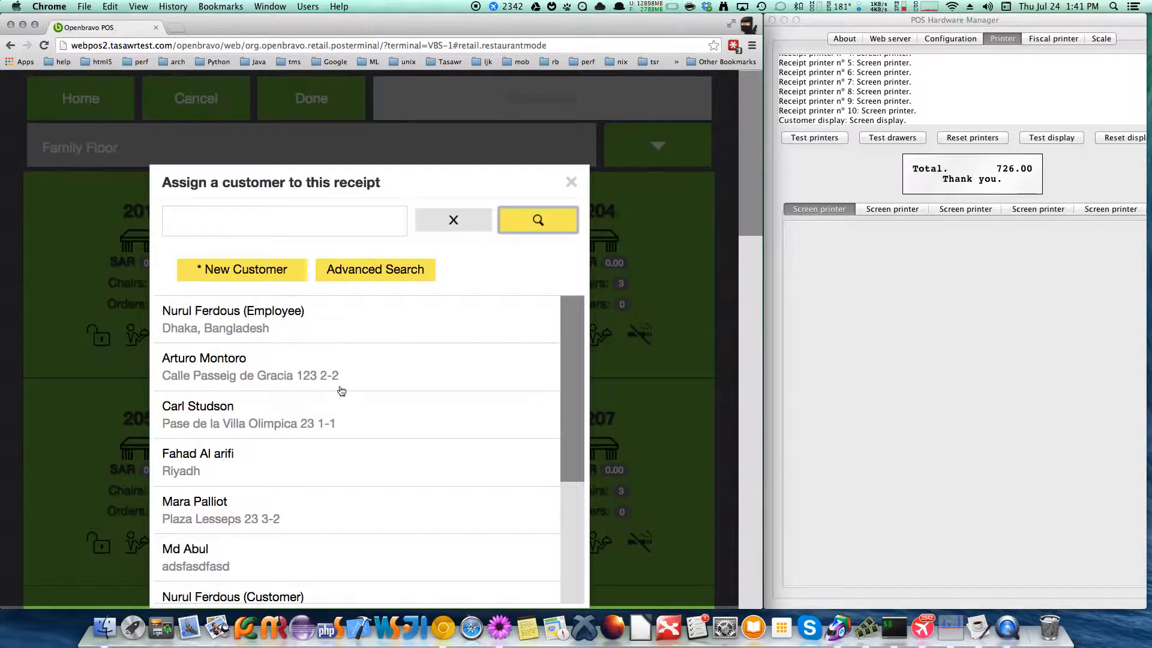
pyautogui.click(364, 375)
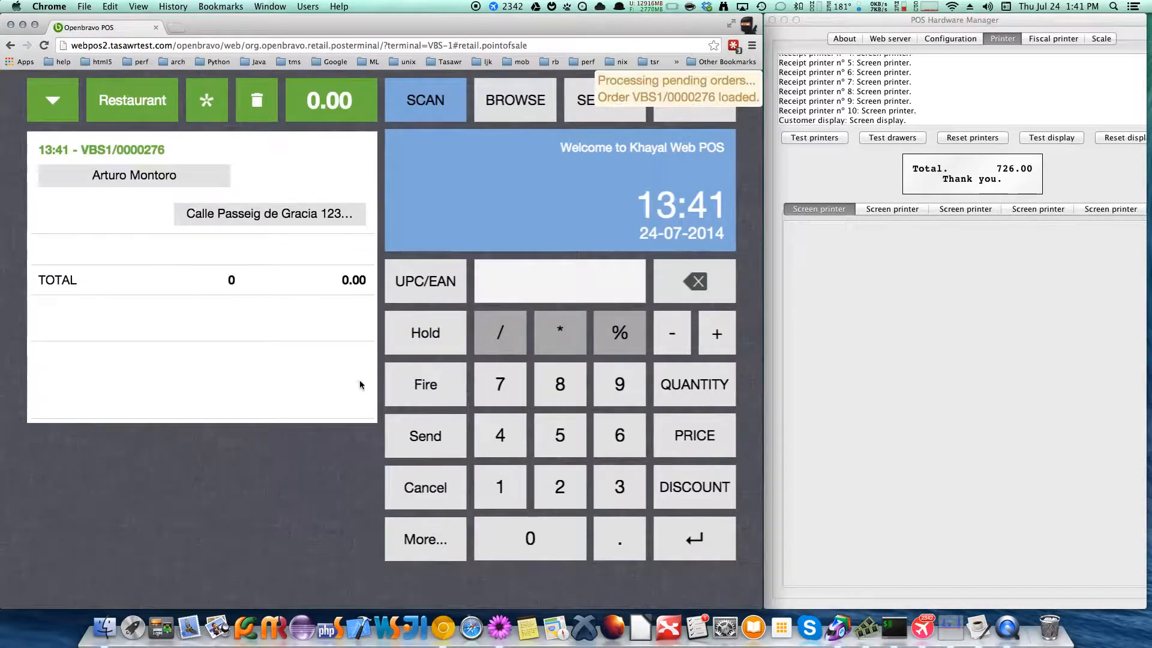
# Add Banana Caramel French Toast Skillet, Belgian Waffle Slam and All-American Slam from Breakfast, plus Shrimp and corn bisque from Soups and salads
pyautogui.click(531, 96)
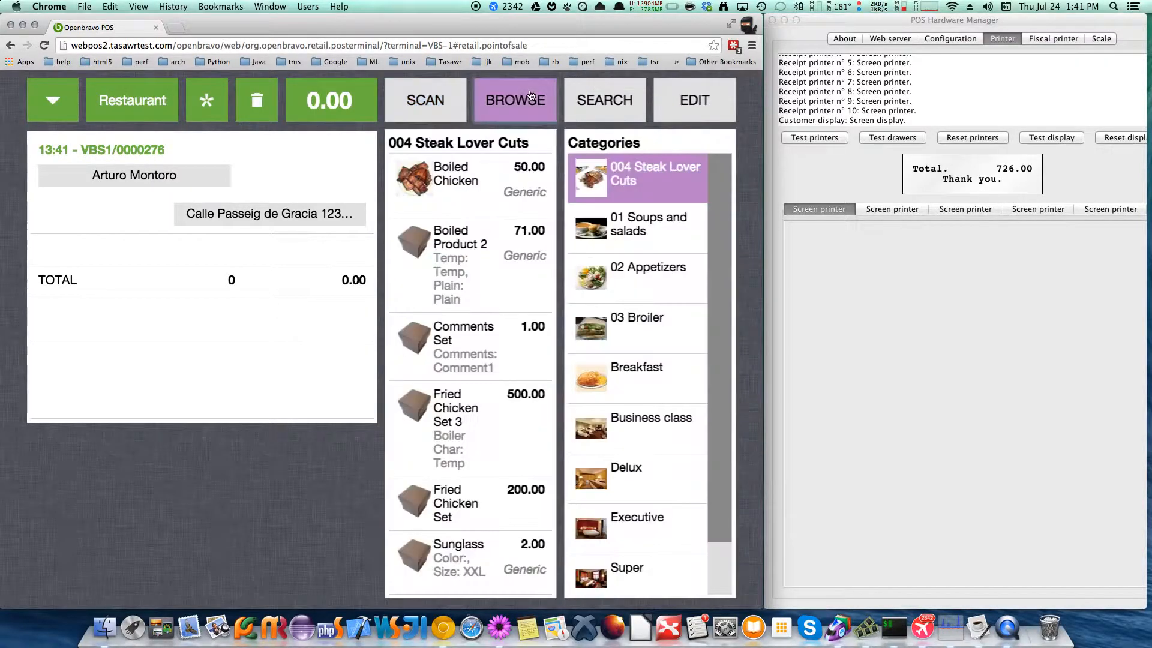
pyautogui.click(654, 370)
pyautogui.click(461, 236)
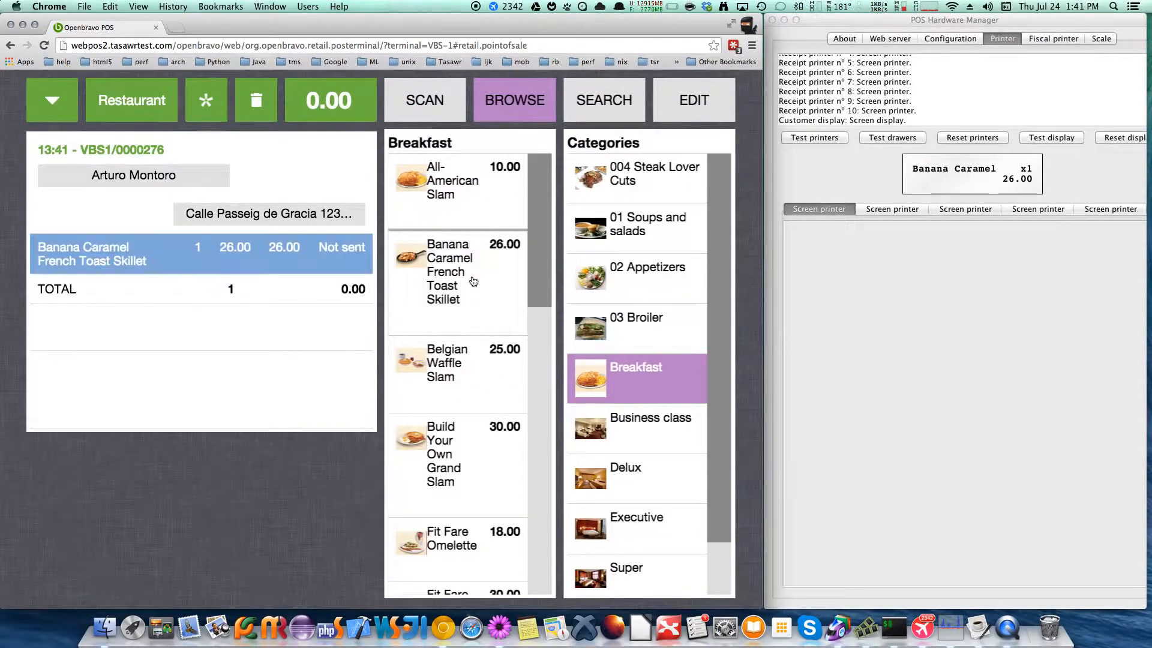
pyautogui.click(456, 379)
pyautogui.click(489, 210)
pyautogui.click(662, 243)
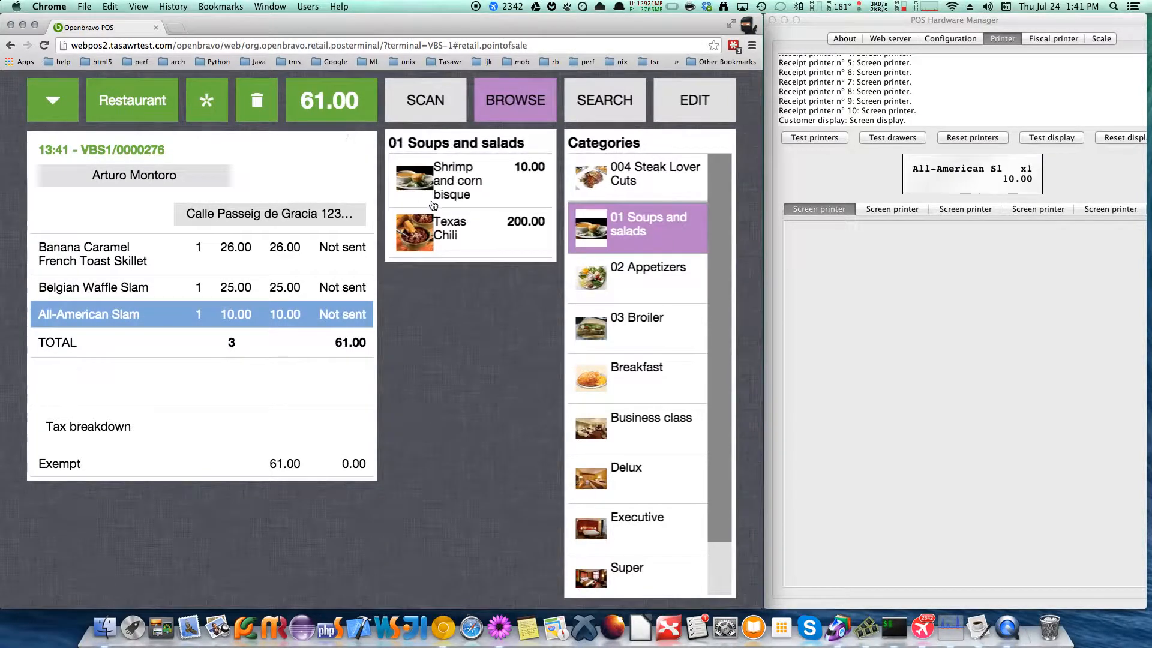
pyautogui.click(449, 198)
# Return to the restaurant table view and reopen the order on table 203
pyautogui.click(307, 425)
pyautogui.click(153, 102)
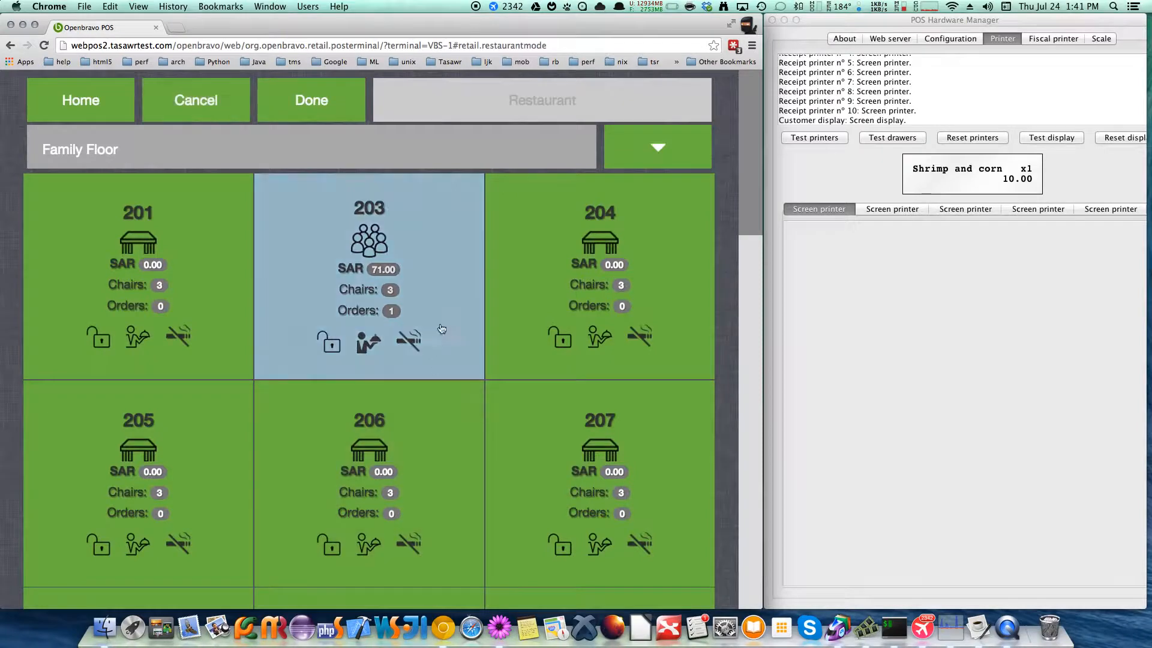
pyautogui.click(424, 254)
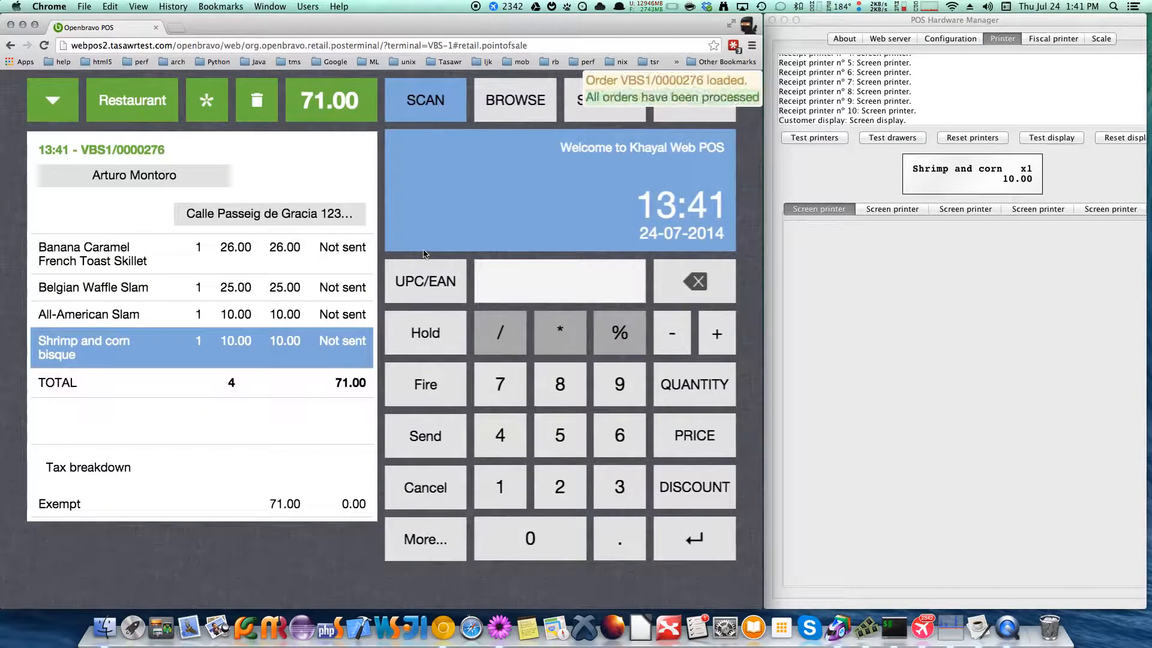
# Settle table 203's order in full with cash and review its printed receipt in POS Hardware Manager
pyautogui.click(359, 89)
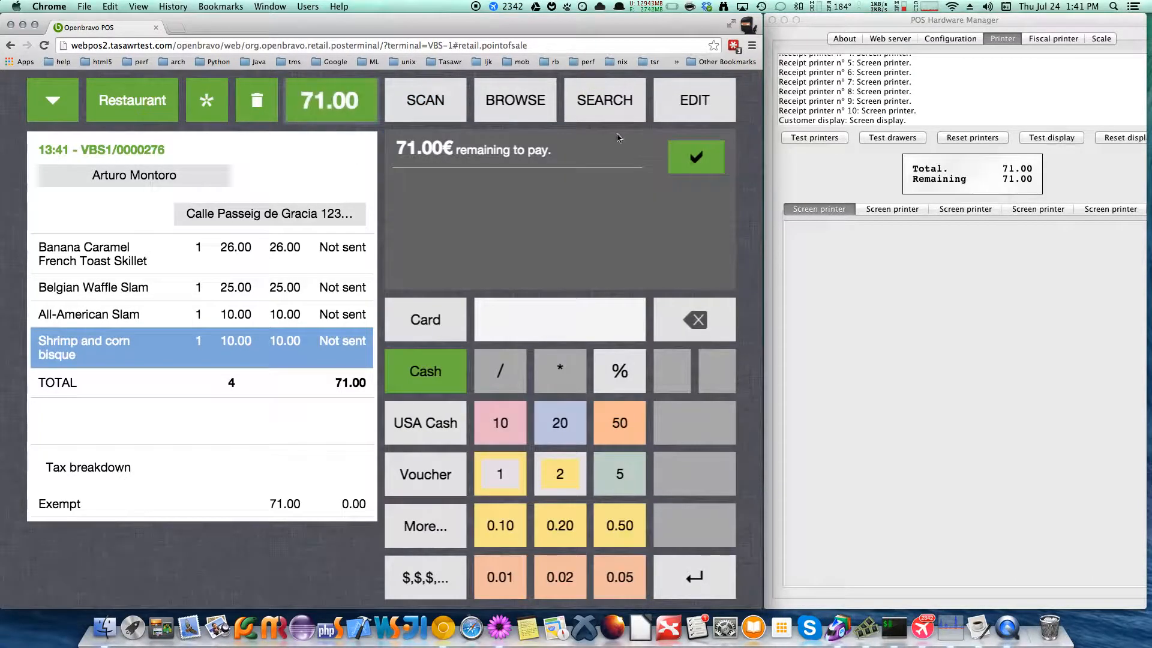
pyautogui.click(699, 155)
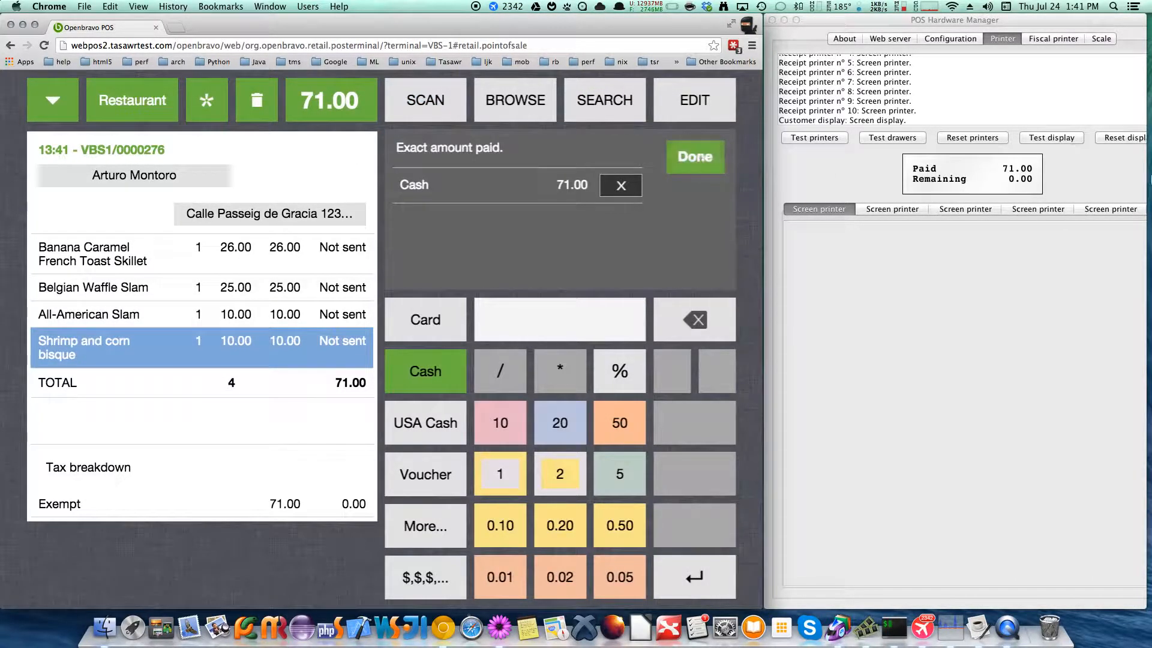
pyautogui.click(973, 178)
pyautogui.click(690, 162)
pyautogui.click(691, 162)
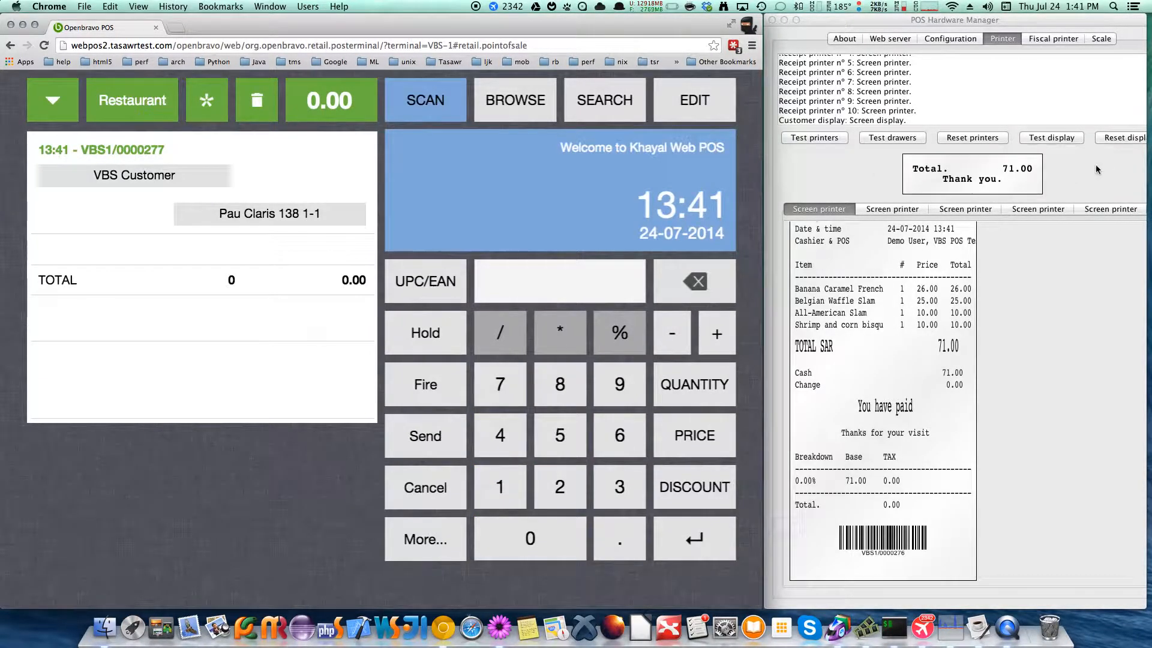
pyautogui.click(880, 390)
pyautogui.scroll(3, 881, 390)
pyautogui.scroll(-3, 880, 391)
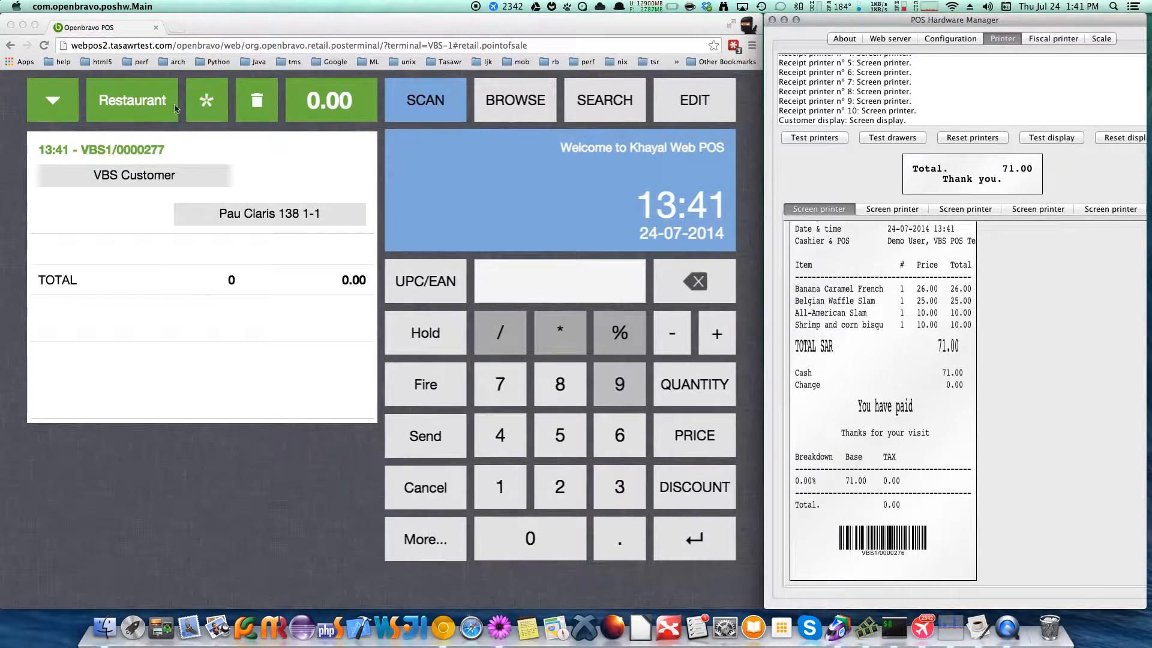
# Open table 204 on the Family Floor and assign the second listed customer to its receipt
pyautogui.click(140, 107)
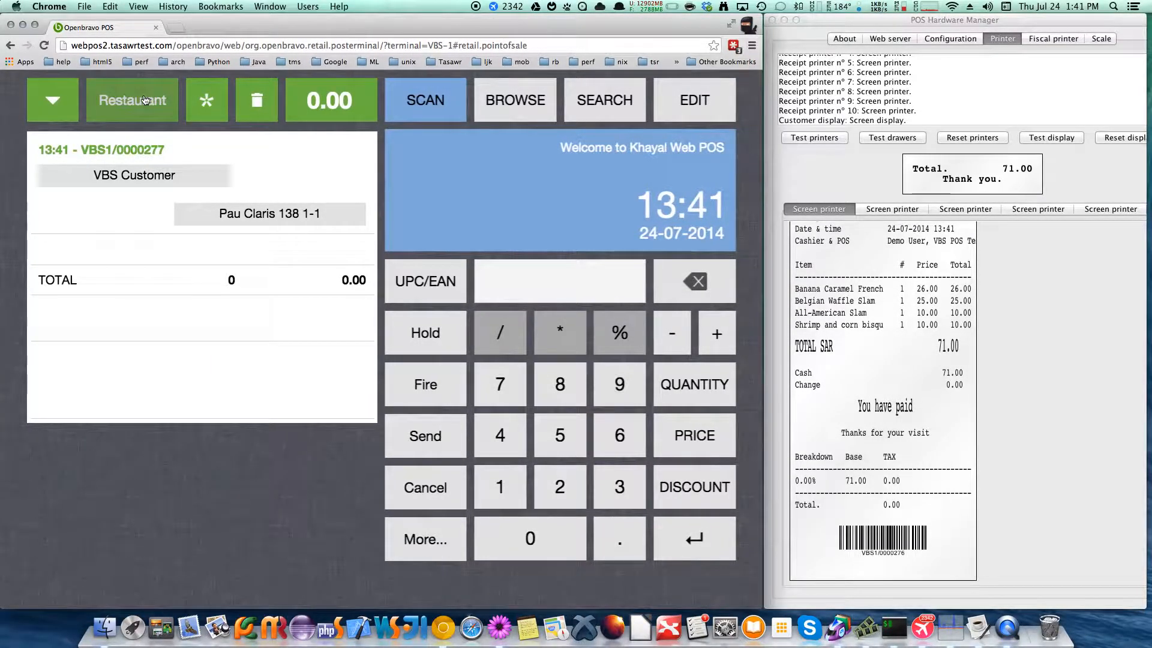
pyautogui.click(145, 100)
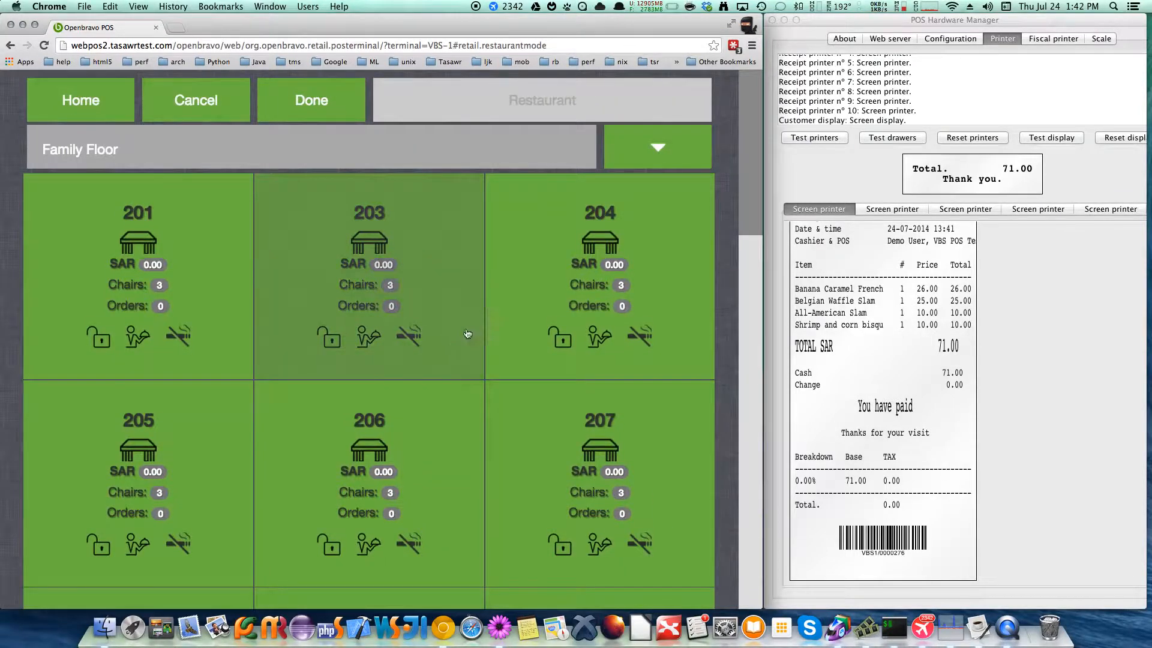
pyautogui.click(609, 262)
pyautogui.click(538, 227)
pyautogui.click(371, 371)
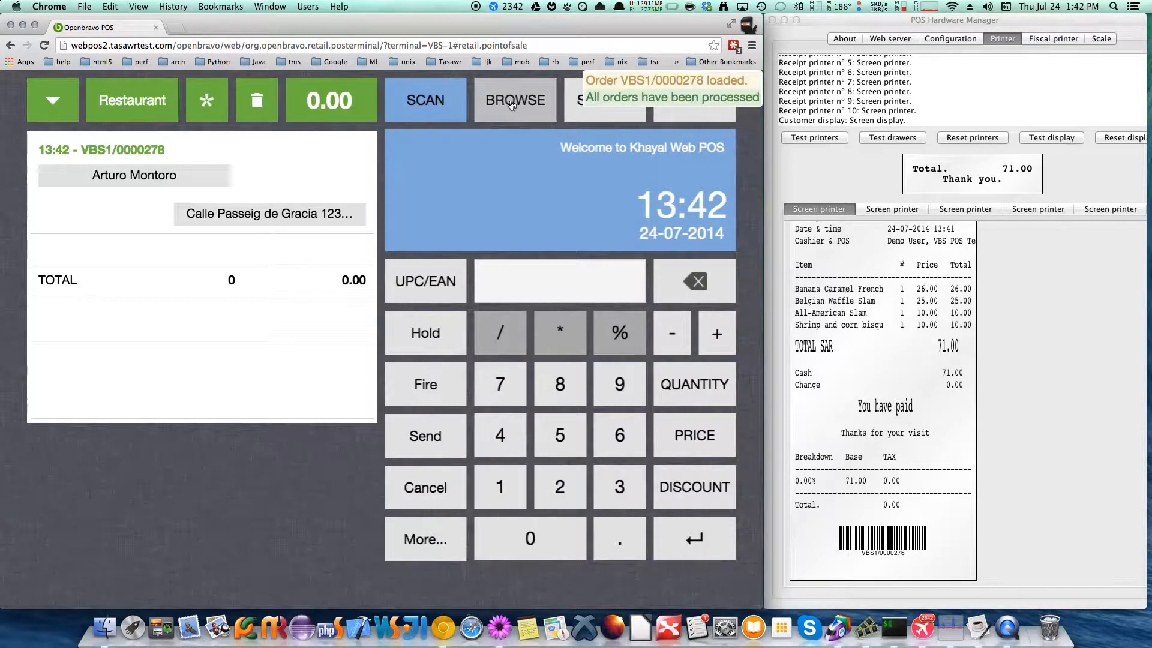
# Add Skirt Steak-12 oz from Broiler and Smoked Boneless Rib Fingers from Appetizers to table 204's order
pyautogui.click(512, 106)
pyautogui.click(653, 312)
pyautogui.click(502, 189)
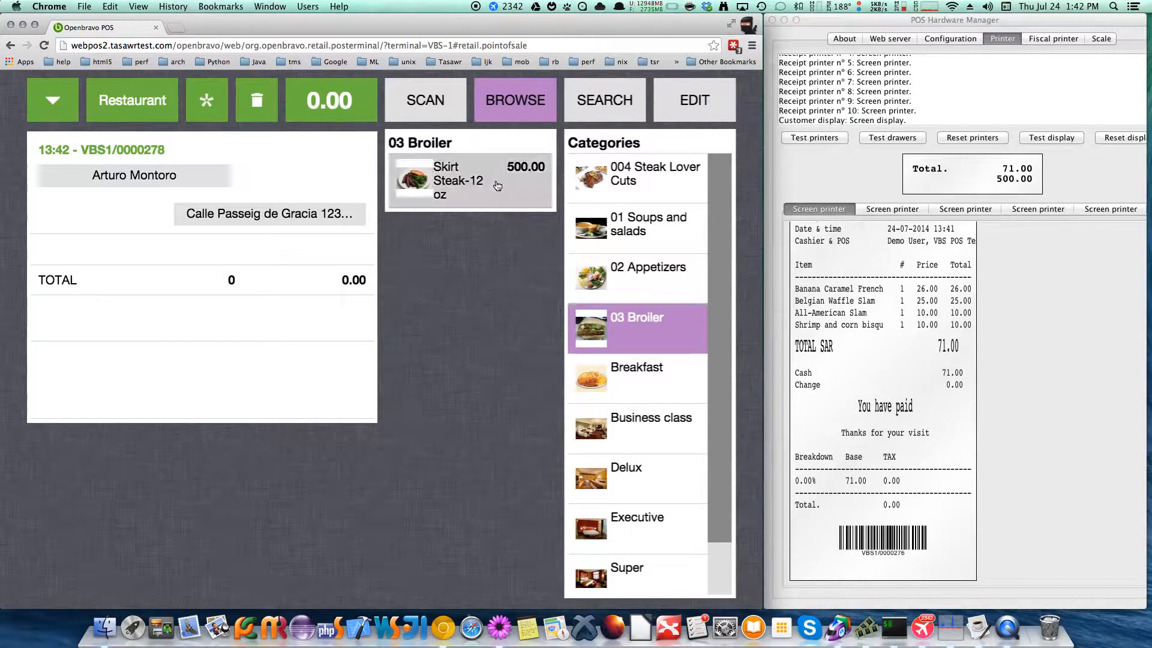
pyautogui.click(668, 278)
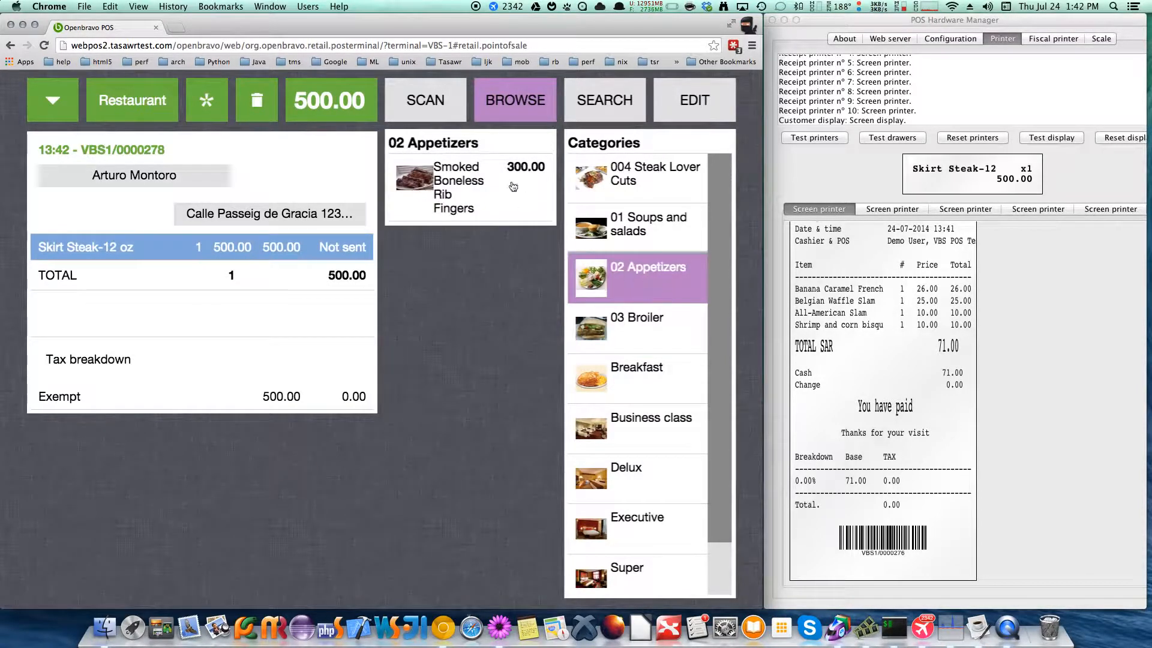
pyautogui.click(509, 183)
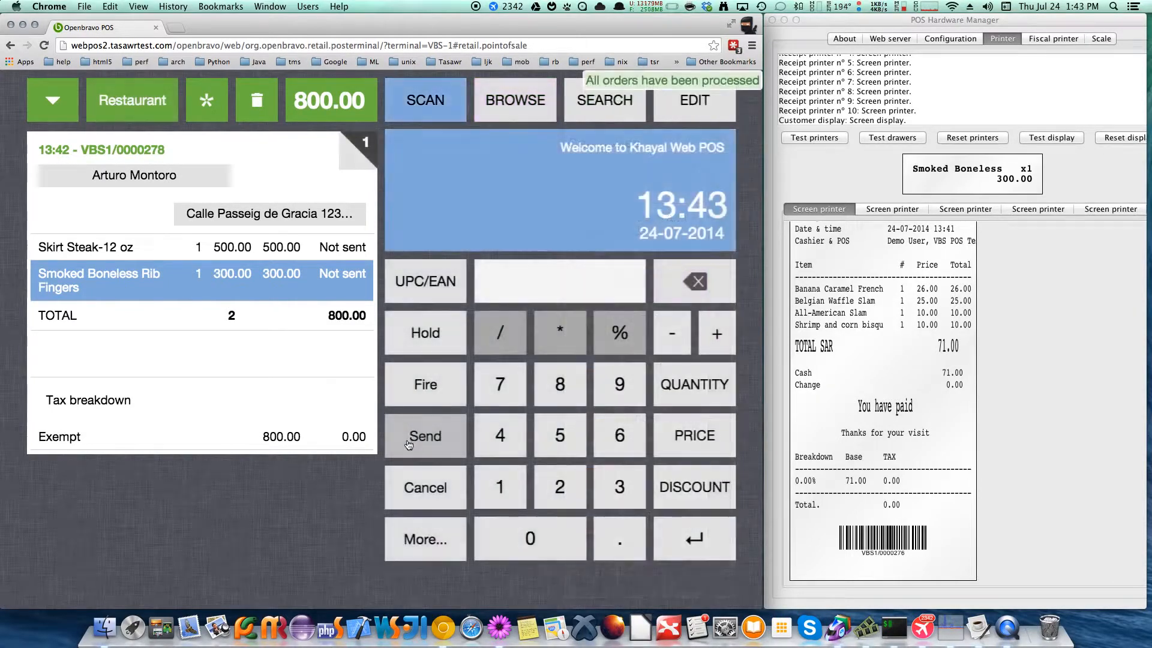
# Lock table 204 and check its lock status in the restaurant table view
pyautogui.click(431, 539)
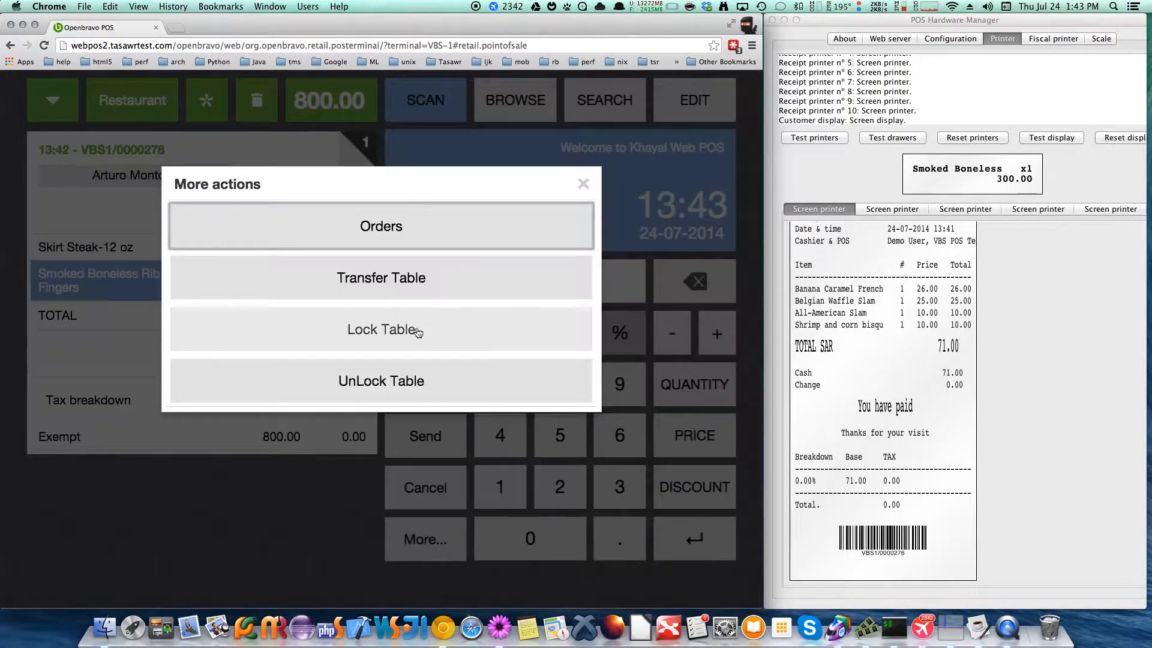
pyautogui.click(418, 333)
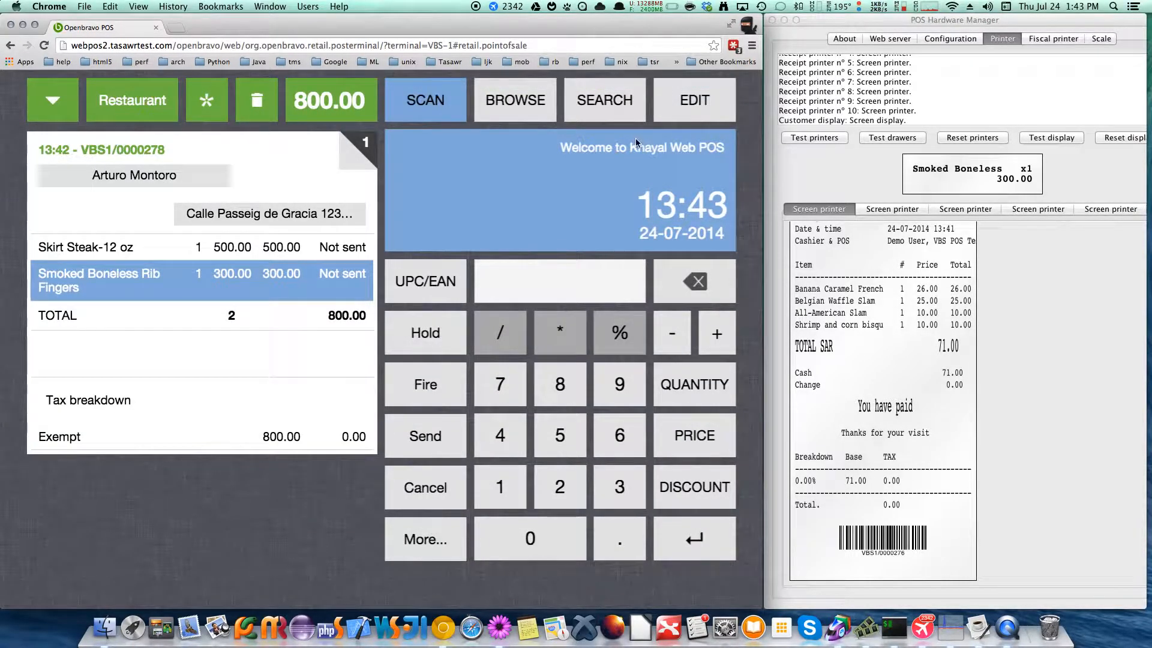
pyautogui.click(130, 101)
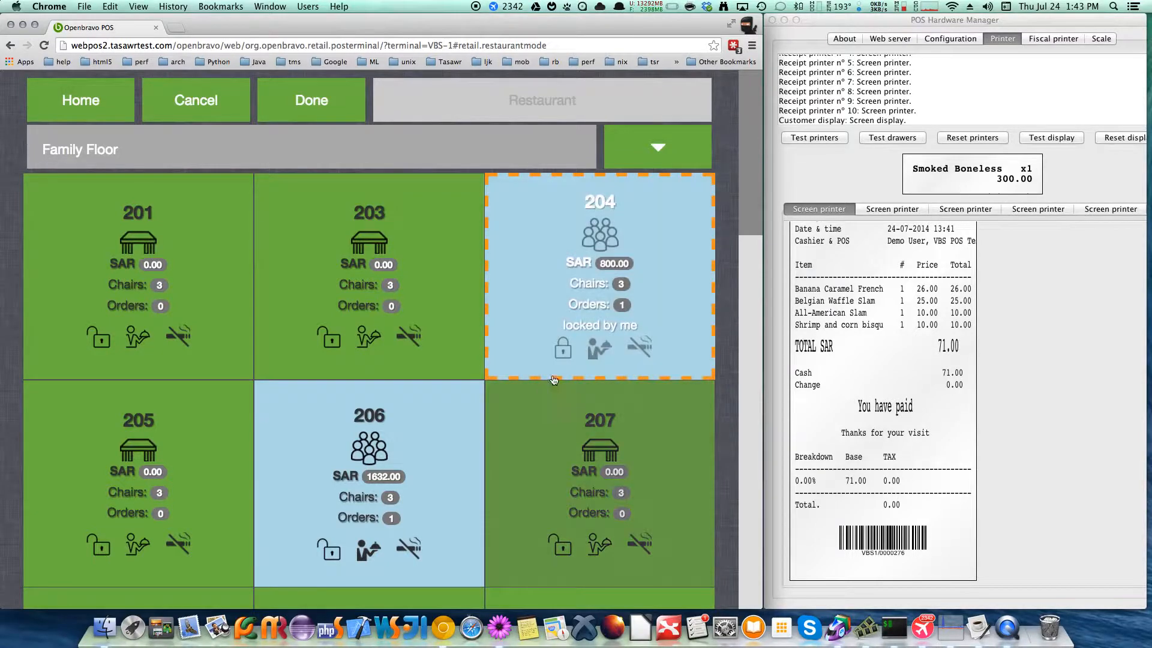
# Reopen table 204's order and complete its payment in full with cash
pyautogui.click(582, 354)
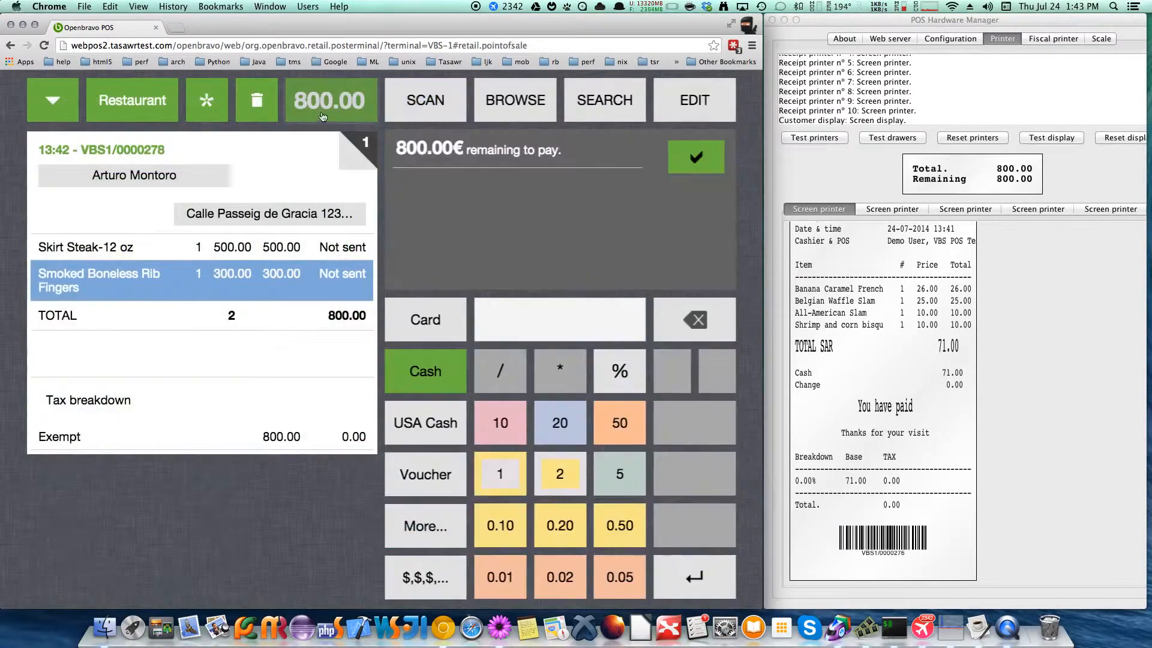
pyautogui.click(676, 160)
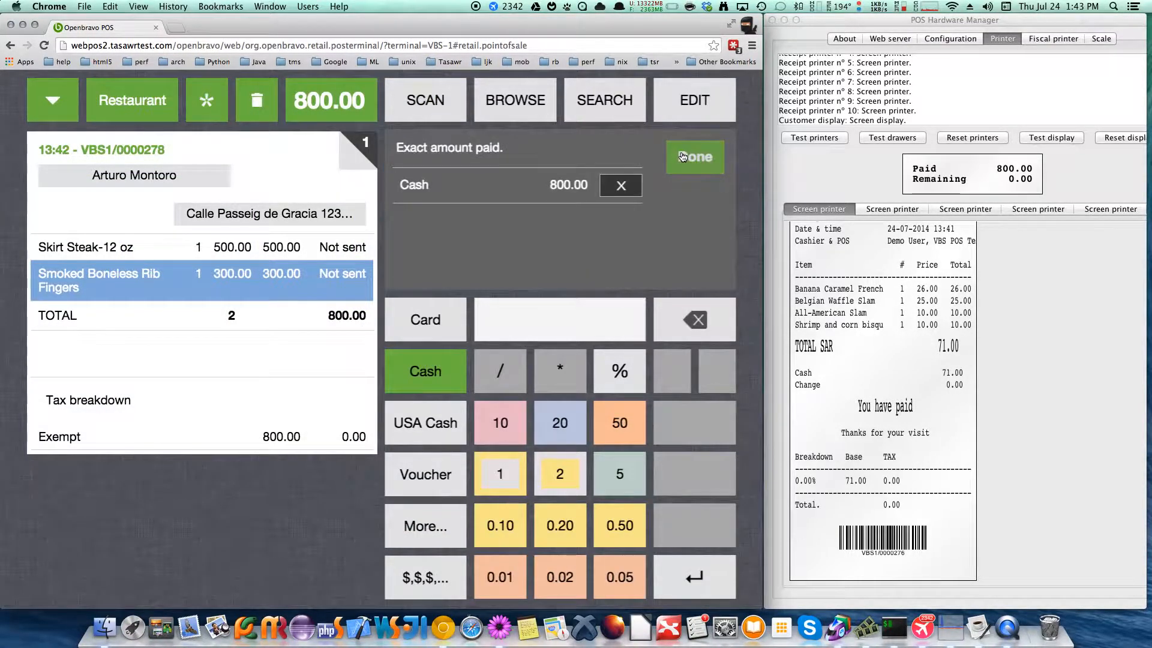
pyautogui.click(682, 157)
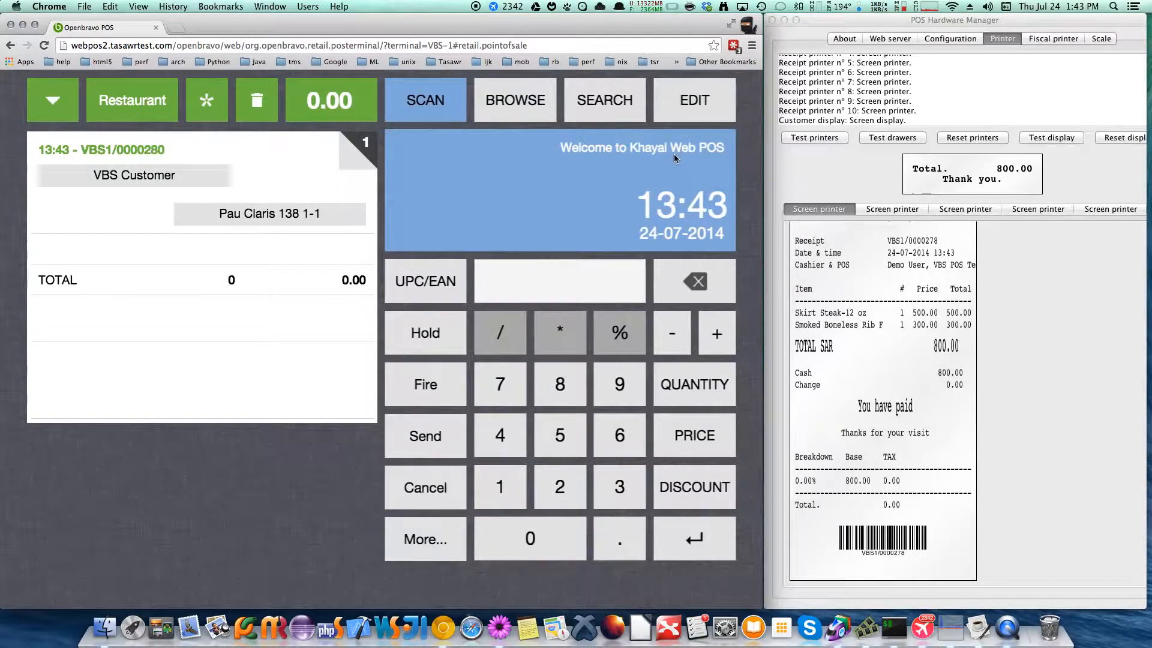
# Open table 204 again from the restaurant table view and unlock the table
pyautogui.click(128, 111)
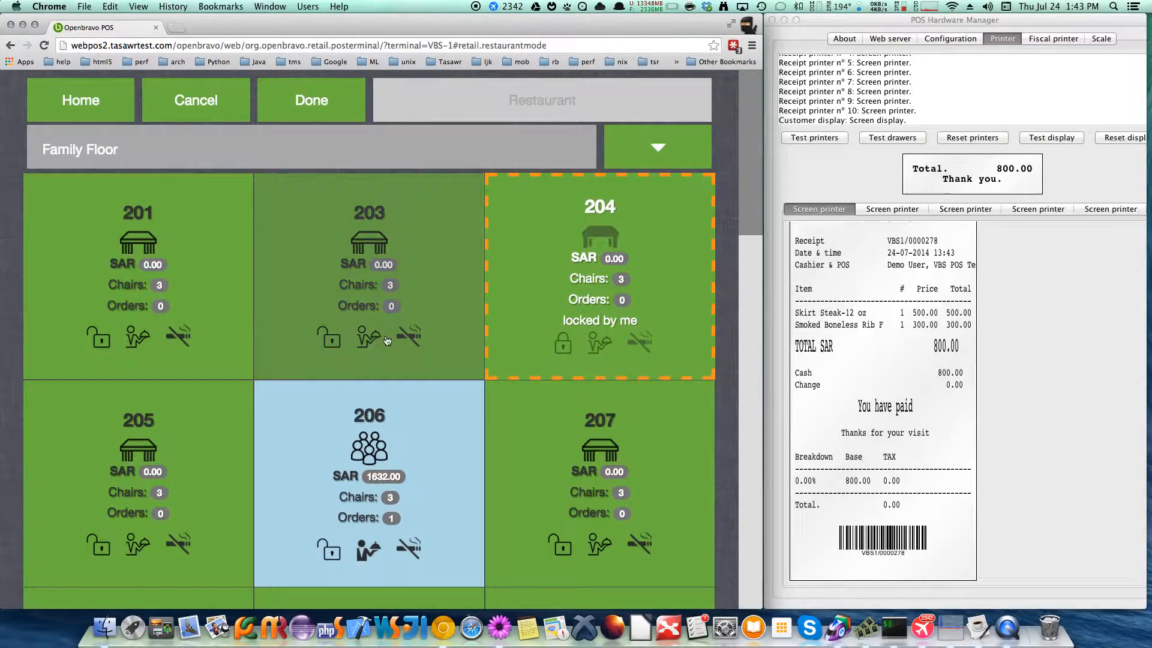
pyautogui.click(491, 310)
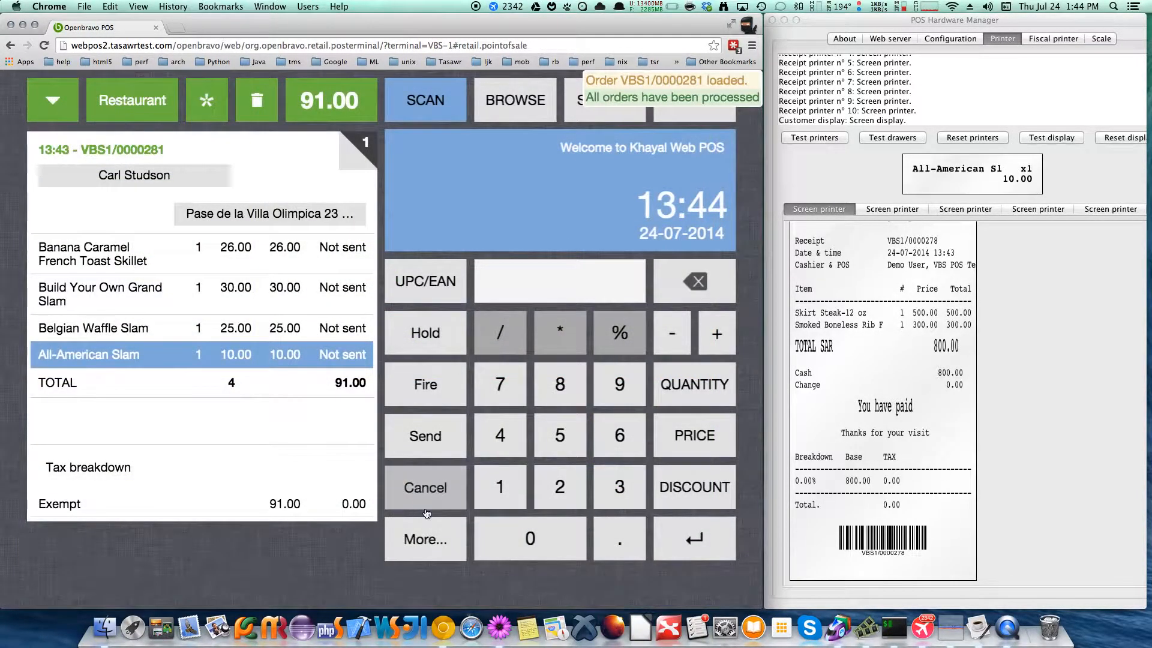
pyautogui.click(428, 538)
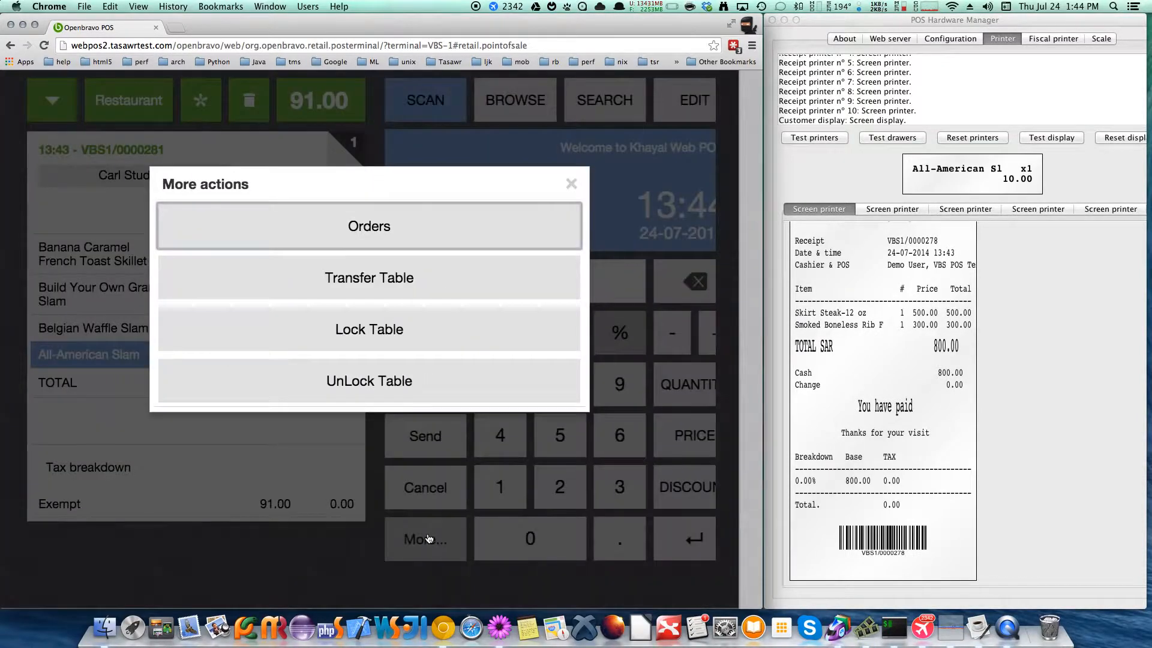
pyautogui.click(384, 384)
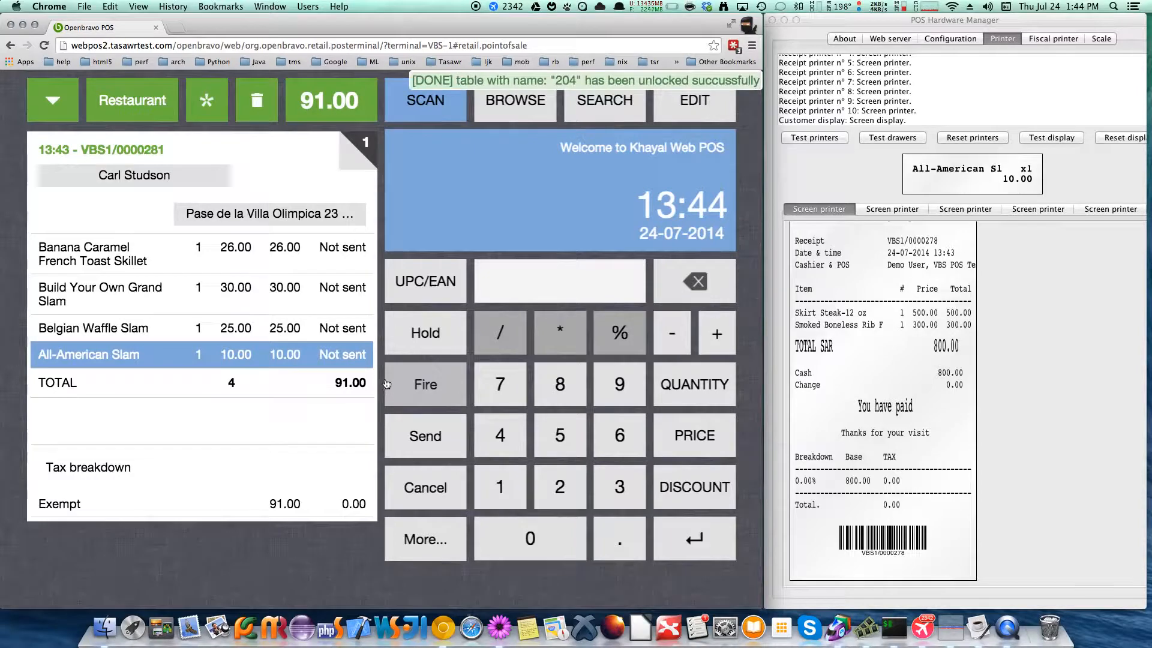
# Reopen table 204 from the restaurant table view and start a second order on it from the Breakfast category
pyautogui.click(135, 100)
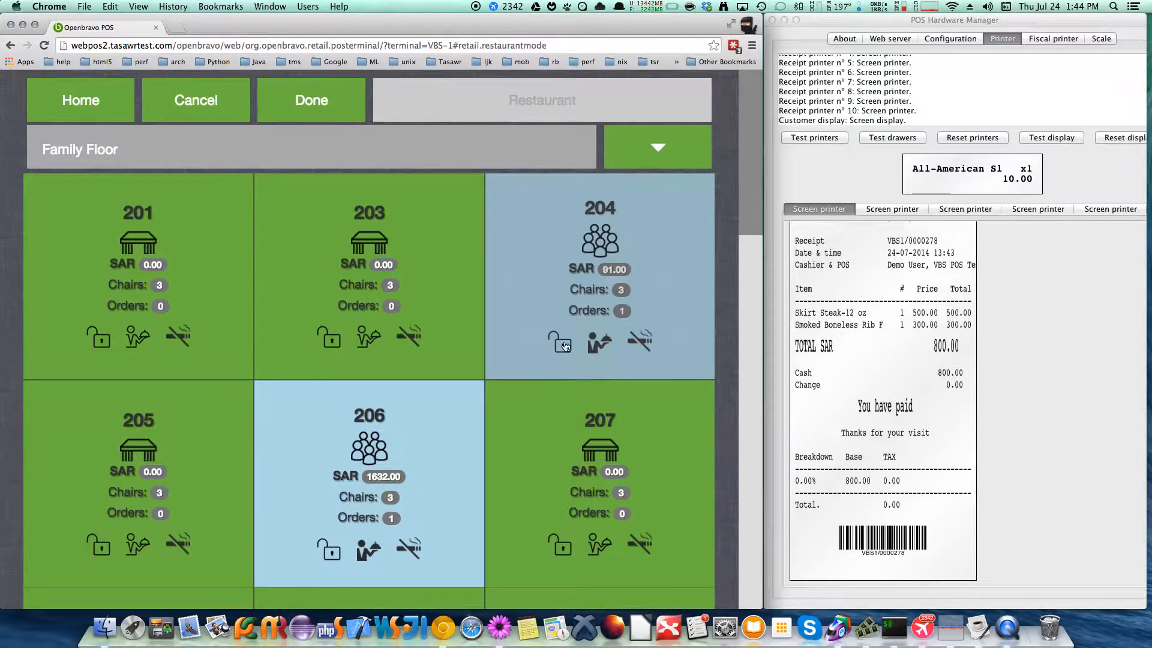
pyautogui.click(657, 282)
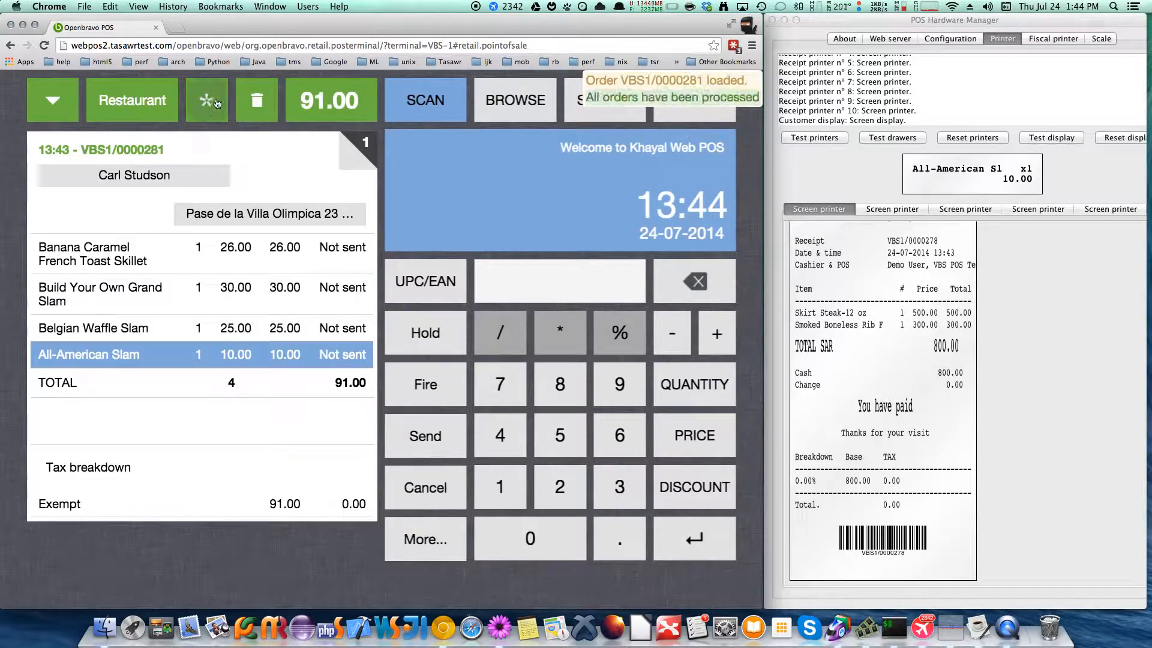
pyautogui.click(217, 99)
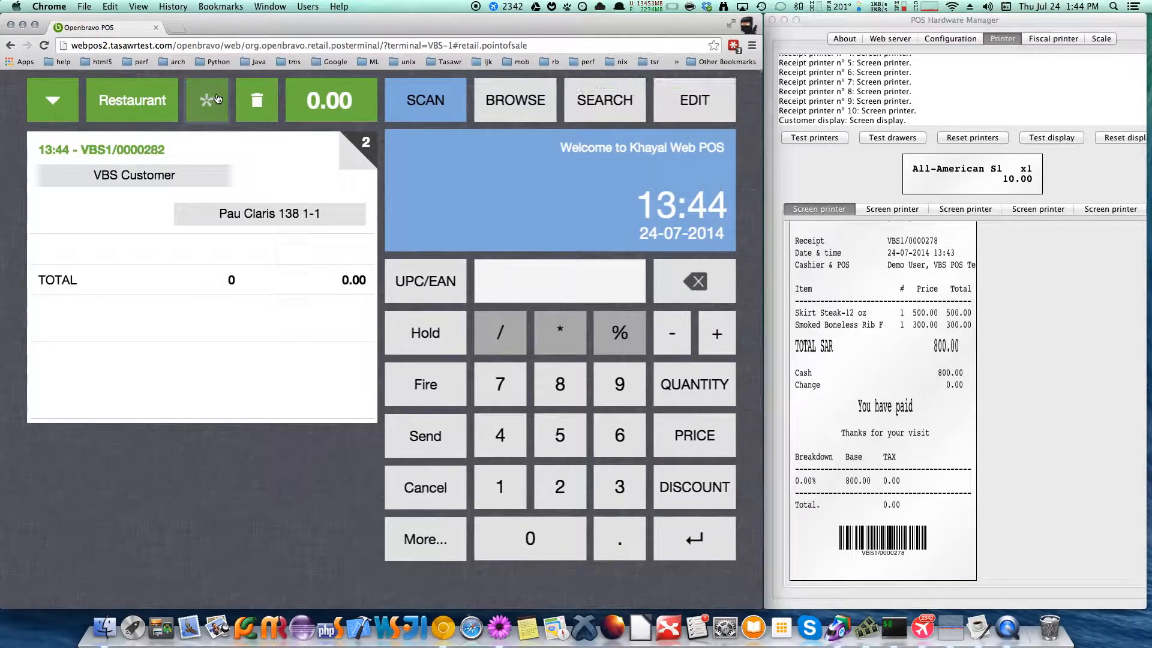
pyautogui.click(522, 107)
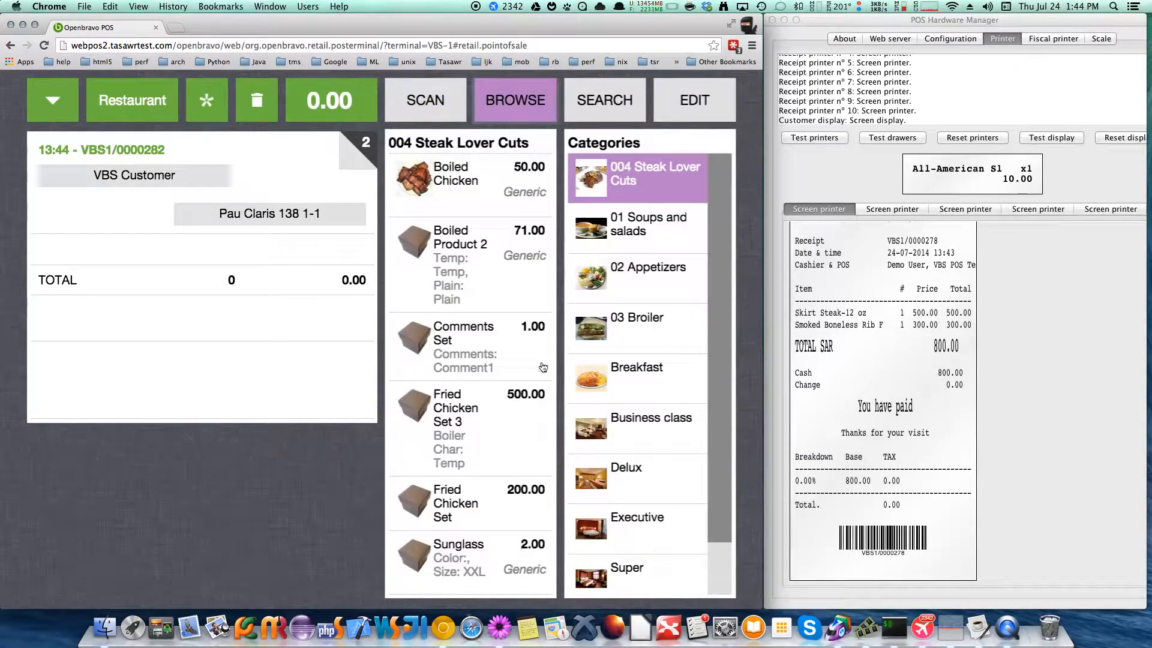
pyautogui.click(637, 377)
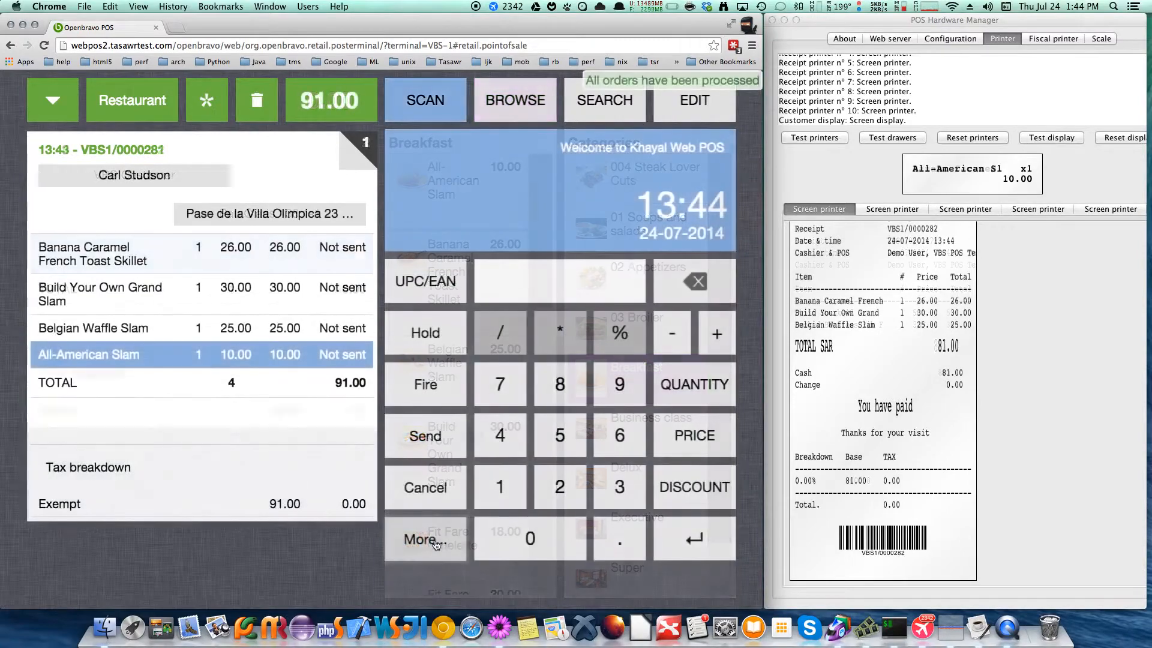
# Transfer the open order to table 204 with the receipt description "move it to 204" and 3 guests
pyautogui.click(436, 543)
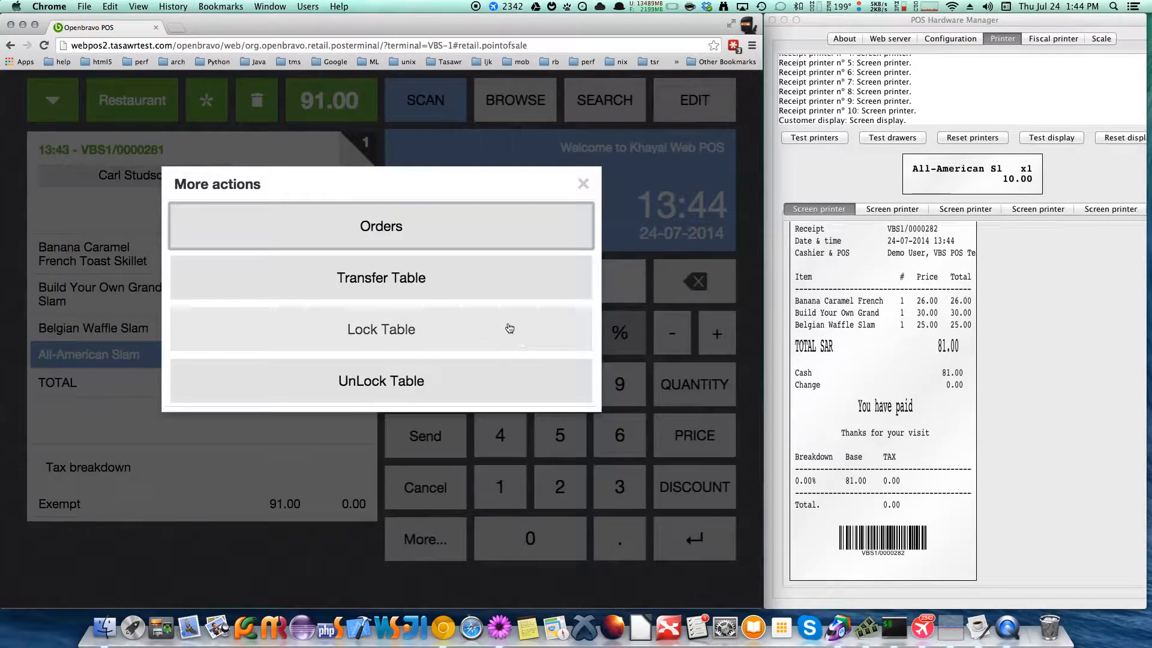
pyautogui.click(460, 282)
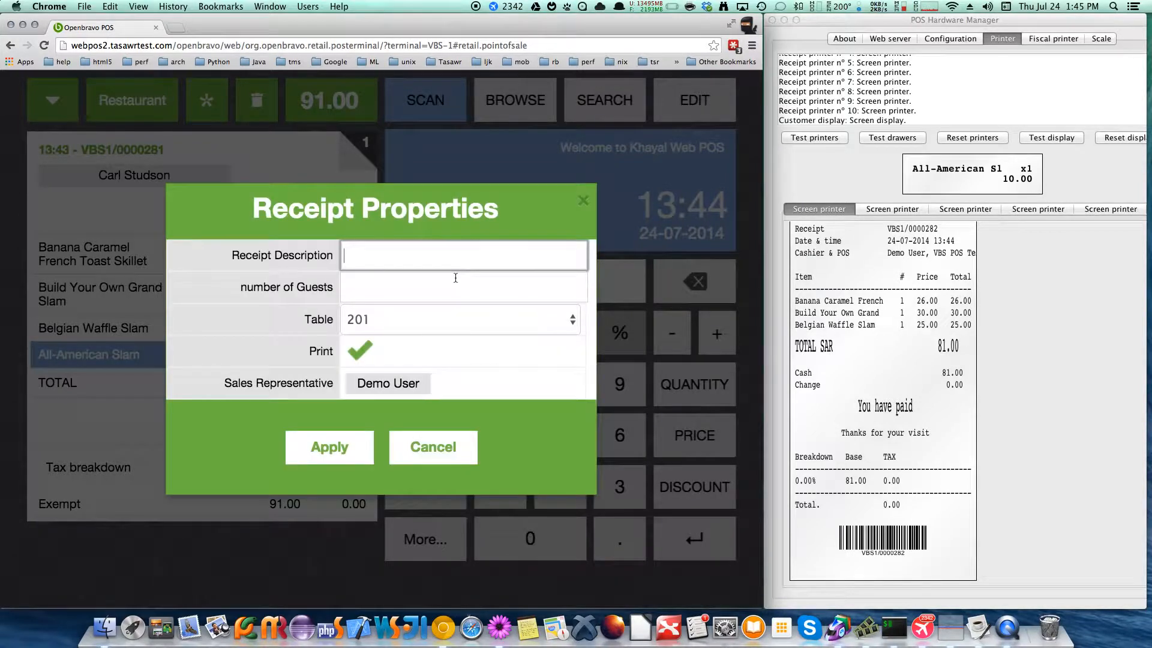
pyautogui.write('move it to 204')
pyautogui.click(409, 290)
pyautogui.write('3')
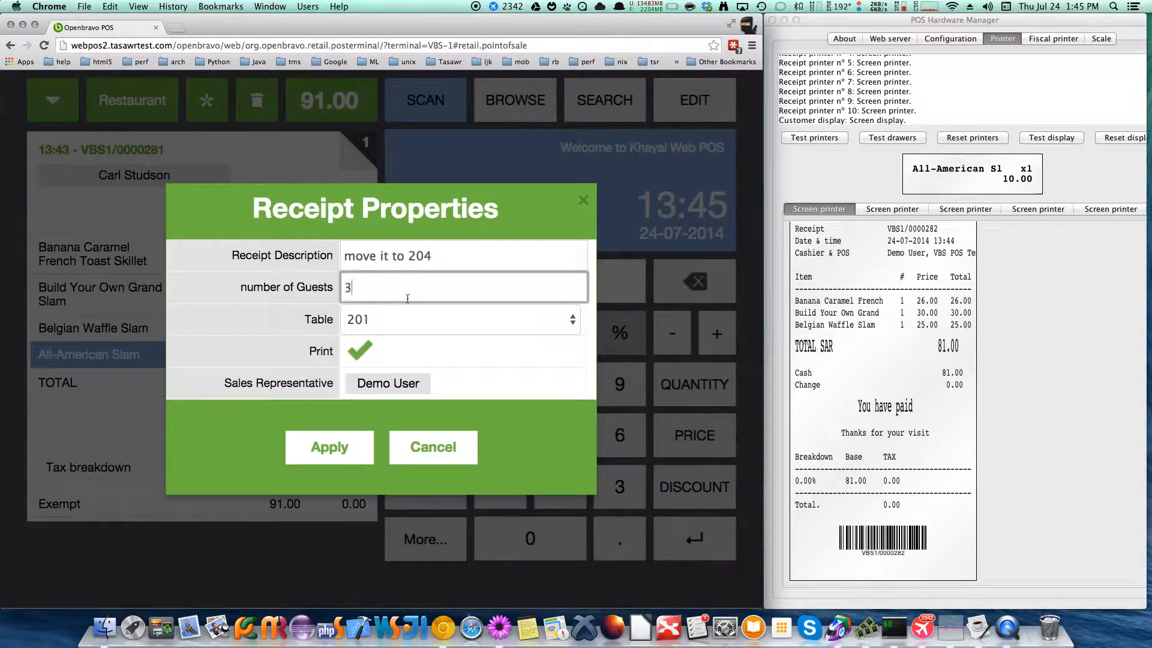
pyautogui.click(431, 330)
pyautogui.click(372, 352)
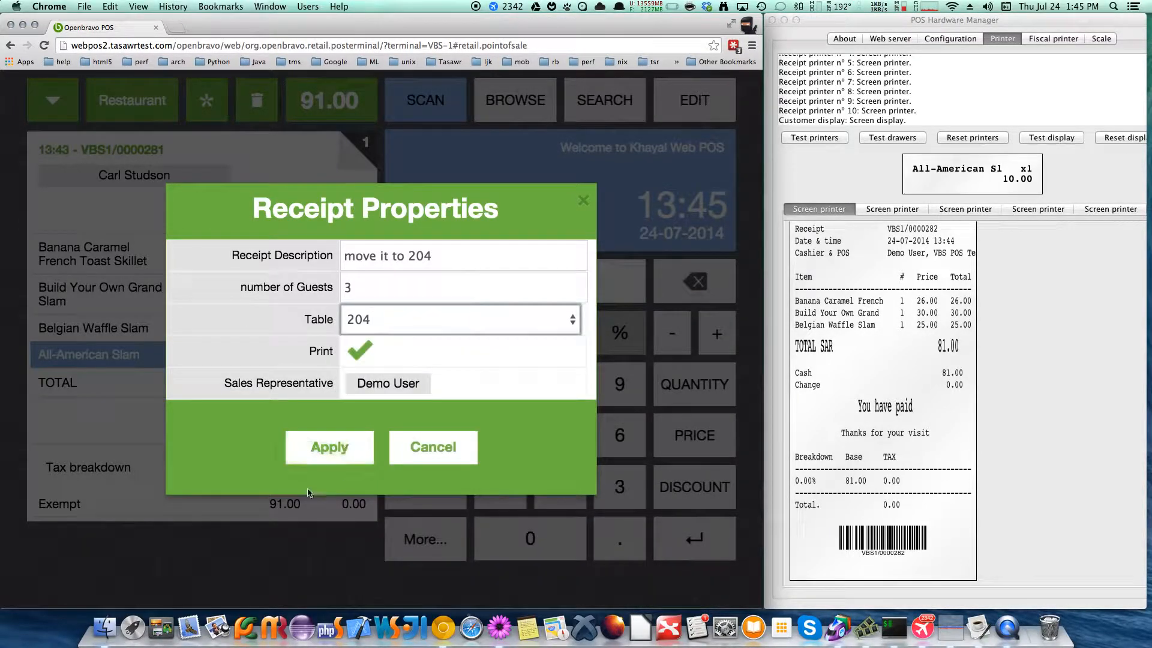
pyautogui.click(329, 448)
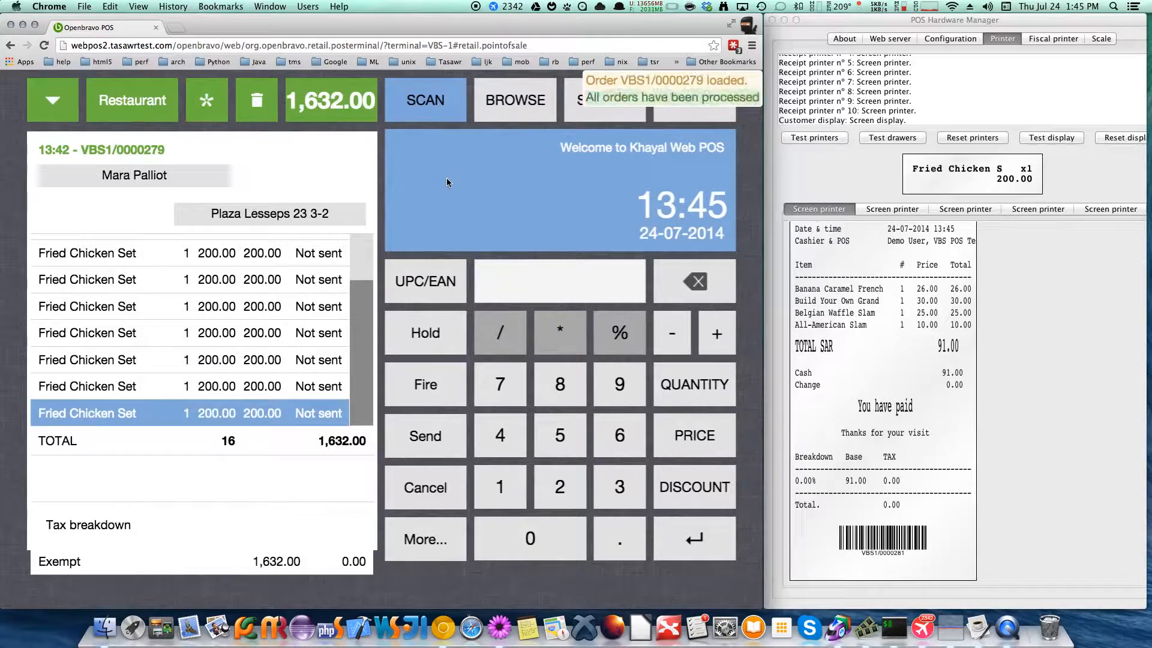
# Begin payment of the Fried Chicken Set order and apply the Split Order payment method to its receipt
pyautogui.click(345, 103)
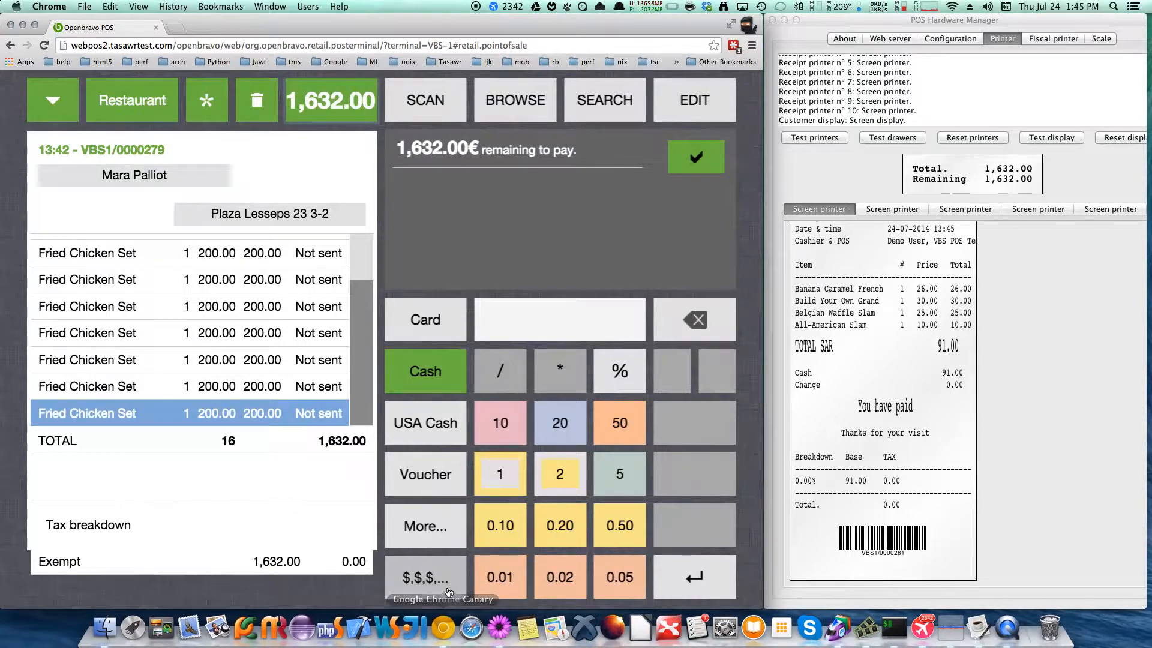
pyautogui.click(430, 527)
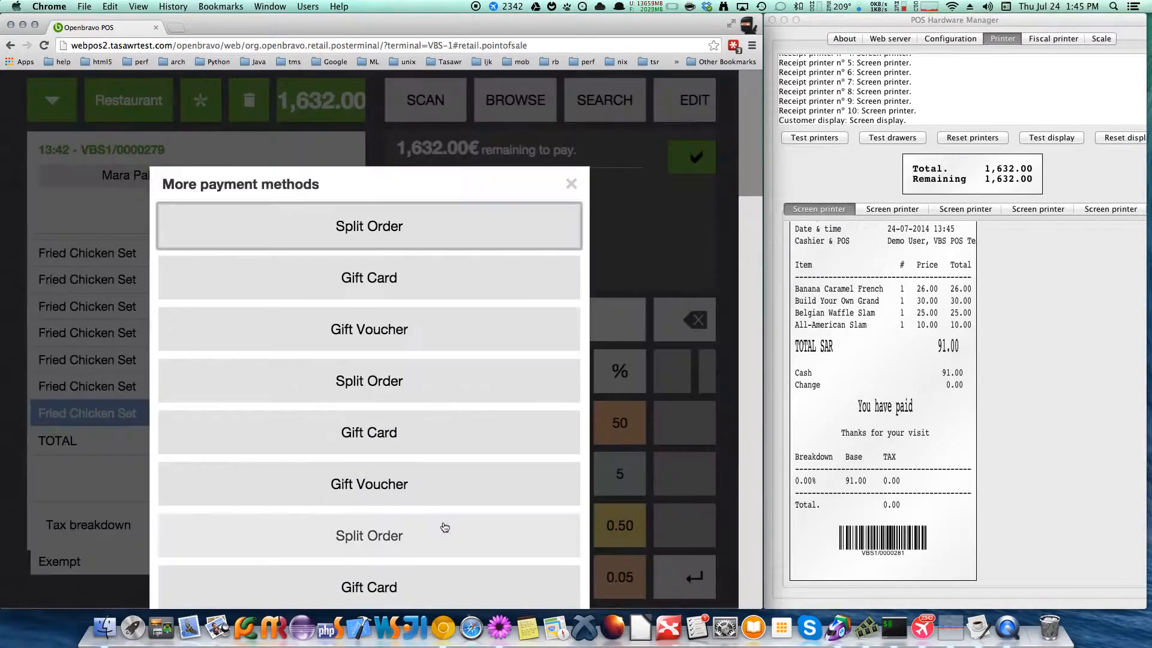
pyautogui.click(432, 226)
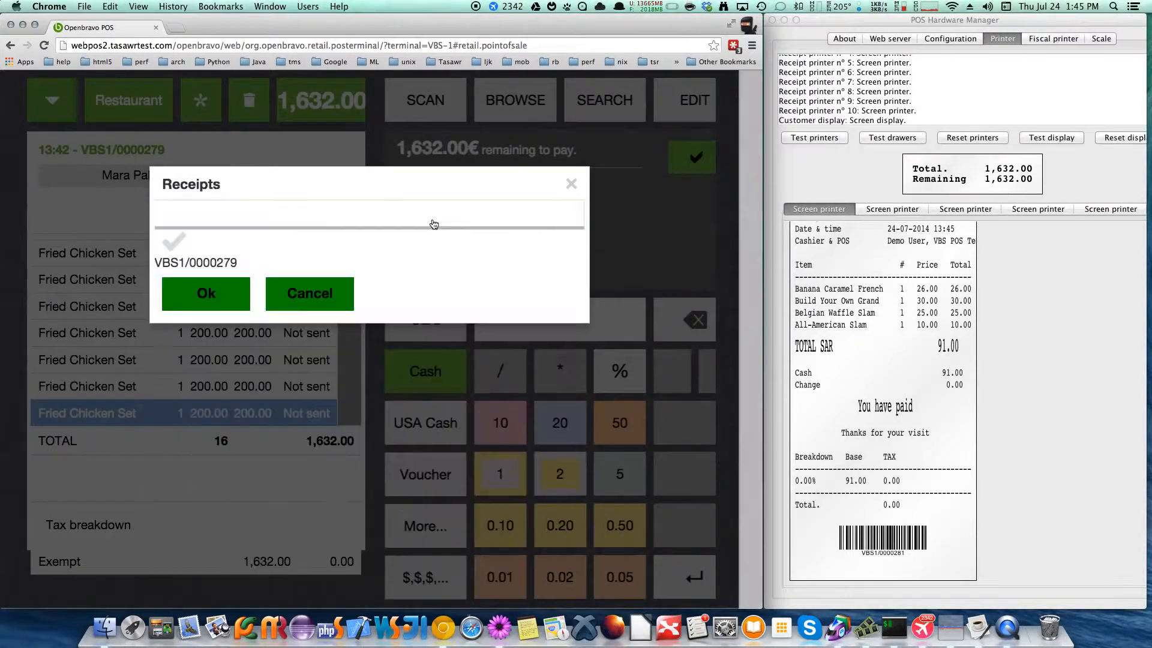
pyautogui.click(216, 282)
pyautogui.click(227, 264)
pyautogui.click(359, 322)
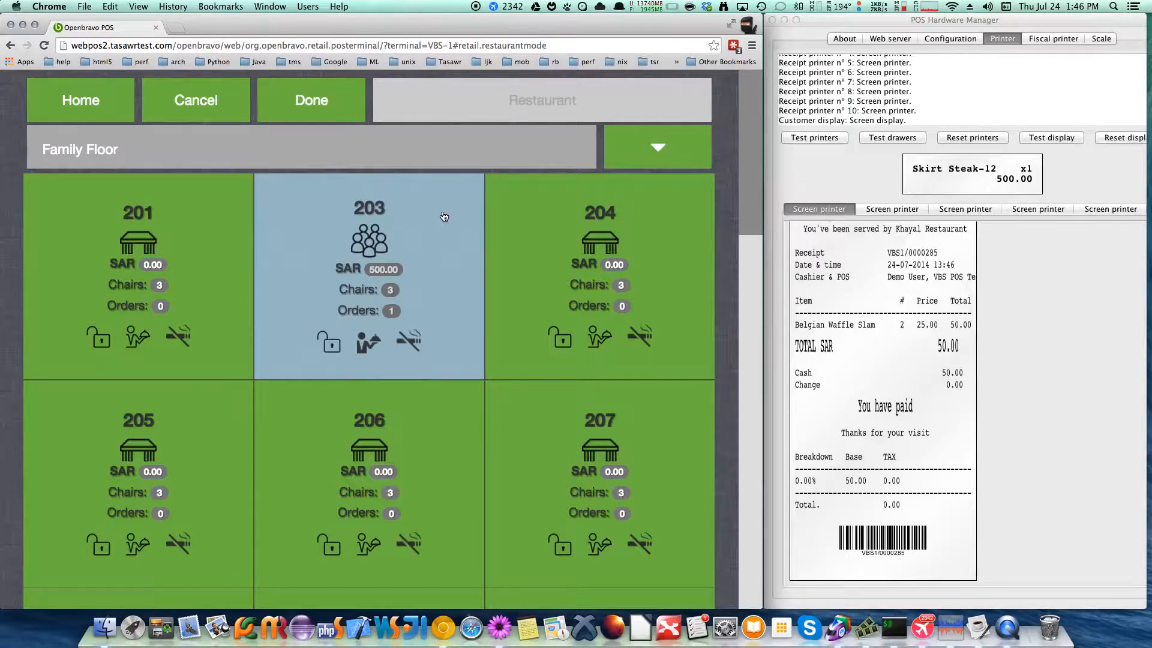
# Open table 203's order and add Banana Caramel French Toast Skillet, All-American Slam, Build Your Own Grand Slam and Belgian Waffle Slam from Breakfast
pyautogui.click(444, 217)
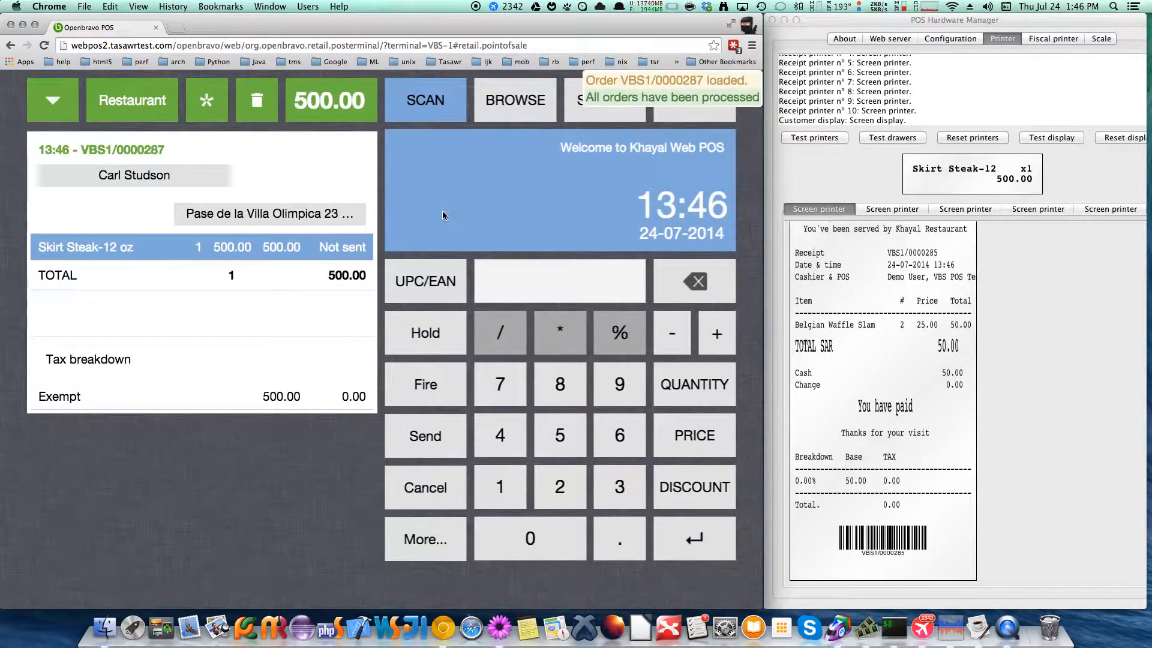
pyautogui.click(537, 82)
pyautogui.click(639, 311)
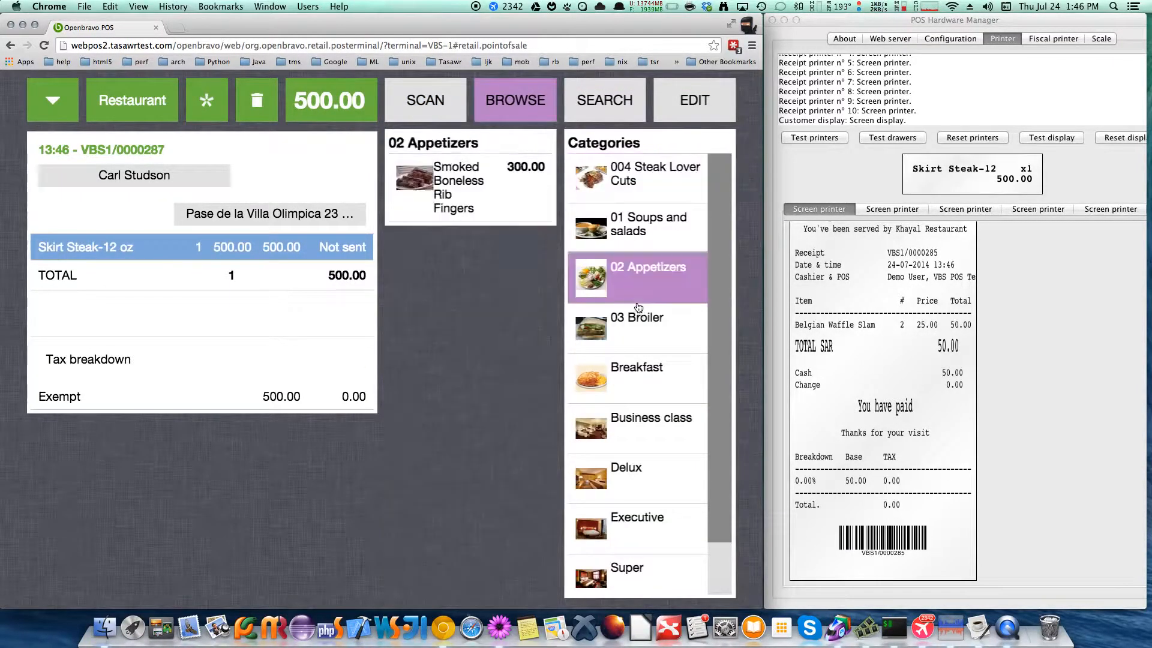
pyautogui.click(639, 380)
pyautogui.click(442, 250)
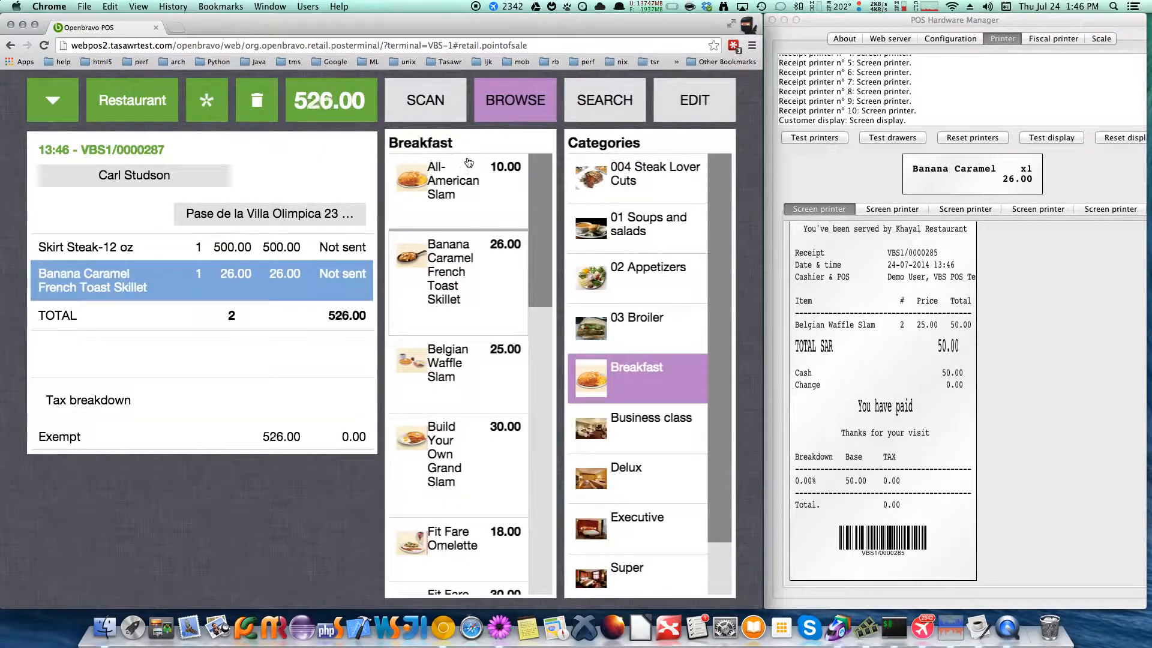
pyautogui.click(468, 163)
pyautogui.click(462, 450)
pyautogui.click(470, 362)
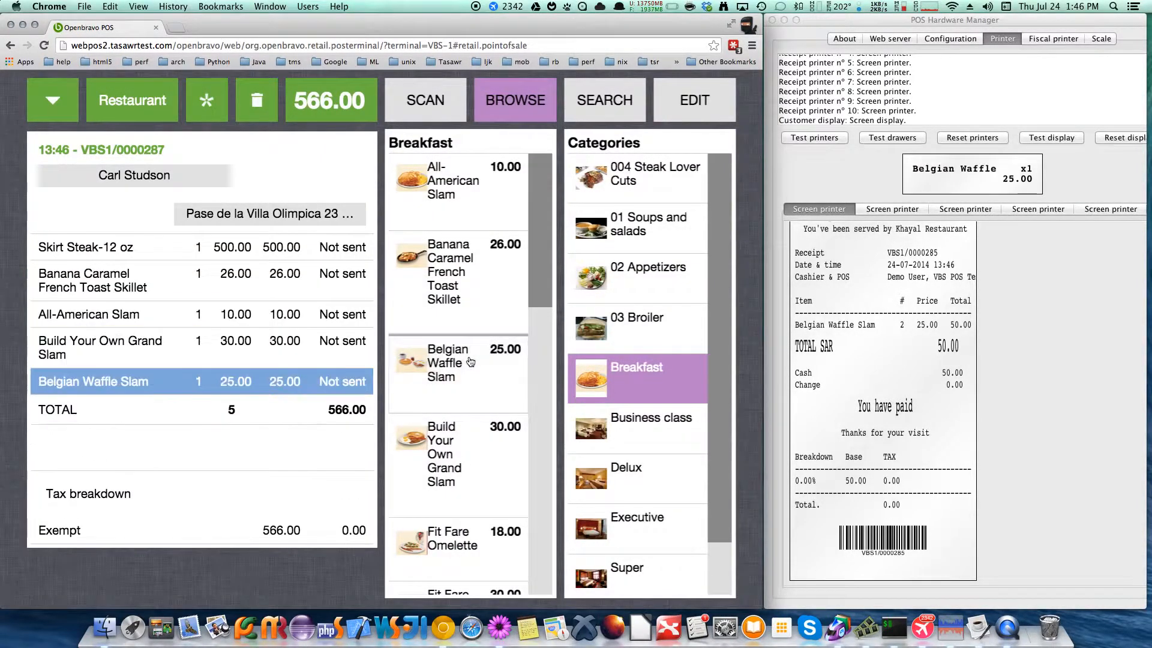
# Add Fit Fare Omelette, Fit Fare Veggie Skillet, Fit Slam and French Toast Slam from Breakfast to table 203's order
pyautogui.scroll(-5, 470, 362)
pyautogui.click(456, 297)
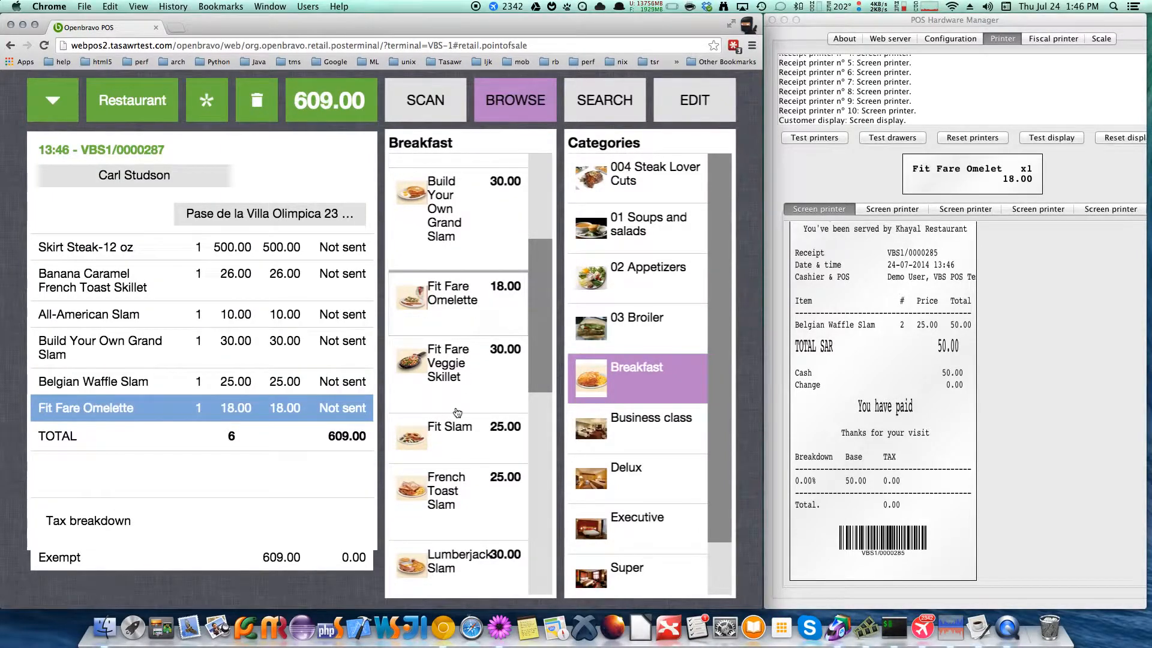
pyautogui.click(457, 411)
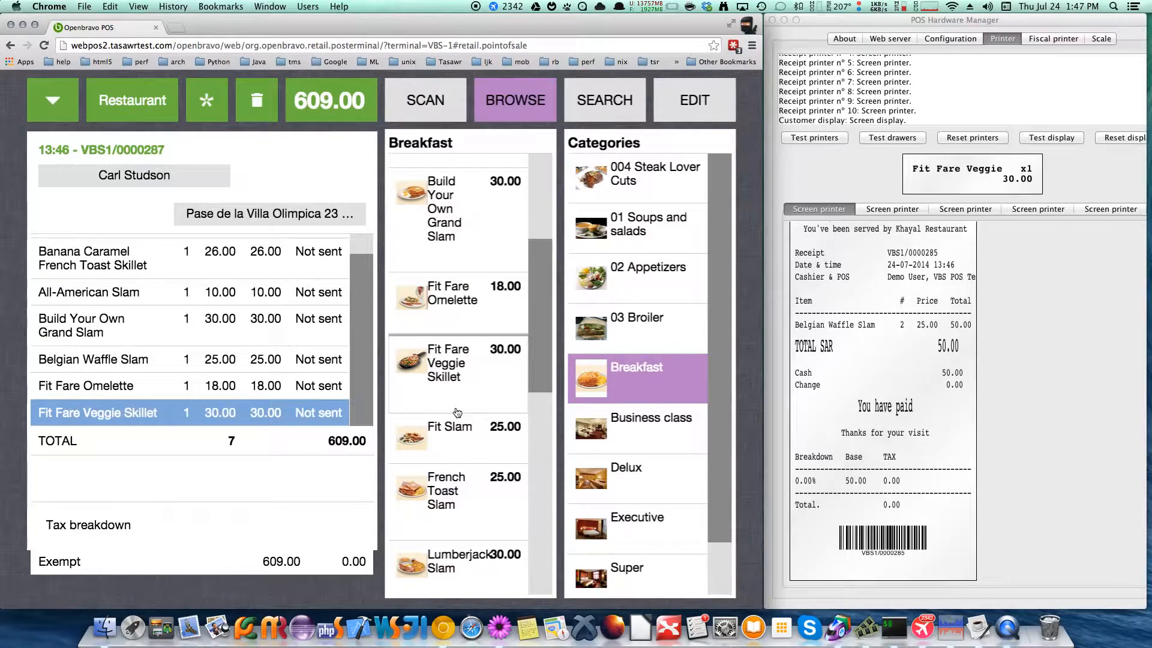
pyautogui.click(453, 489)
# Try to put the Build Your Own Grand Slam line of the order on hold
pyautogui.click(315, 287)
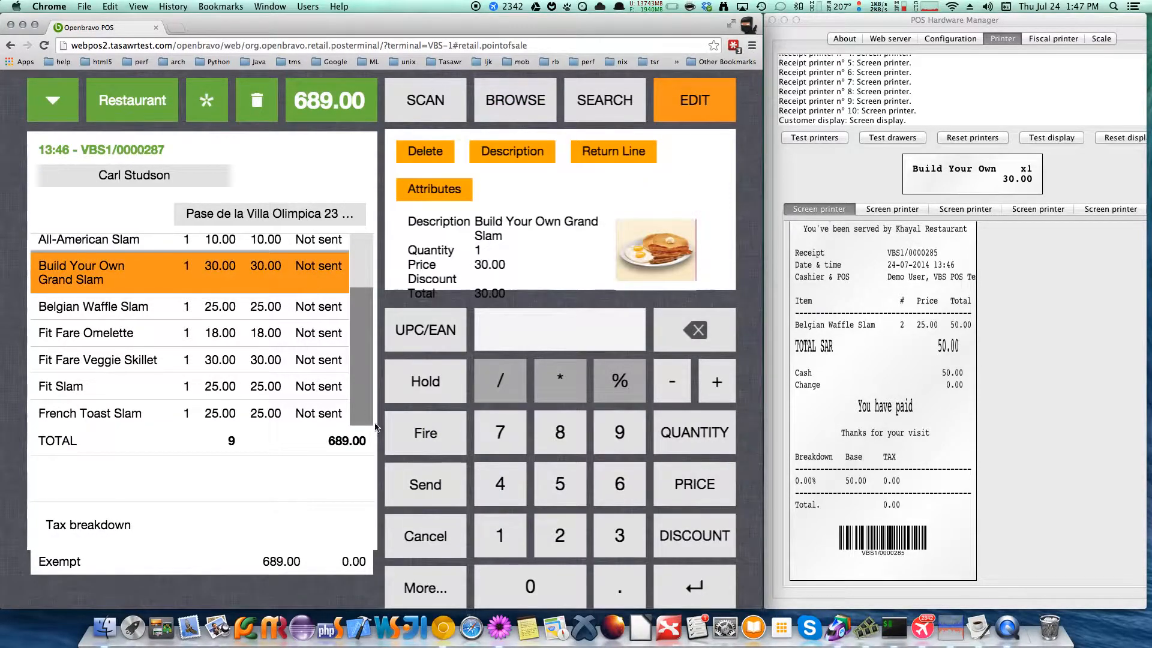
pyautogui.click(438, 381)
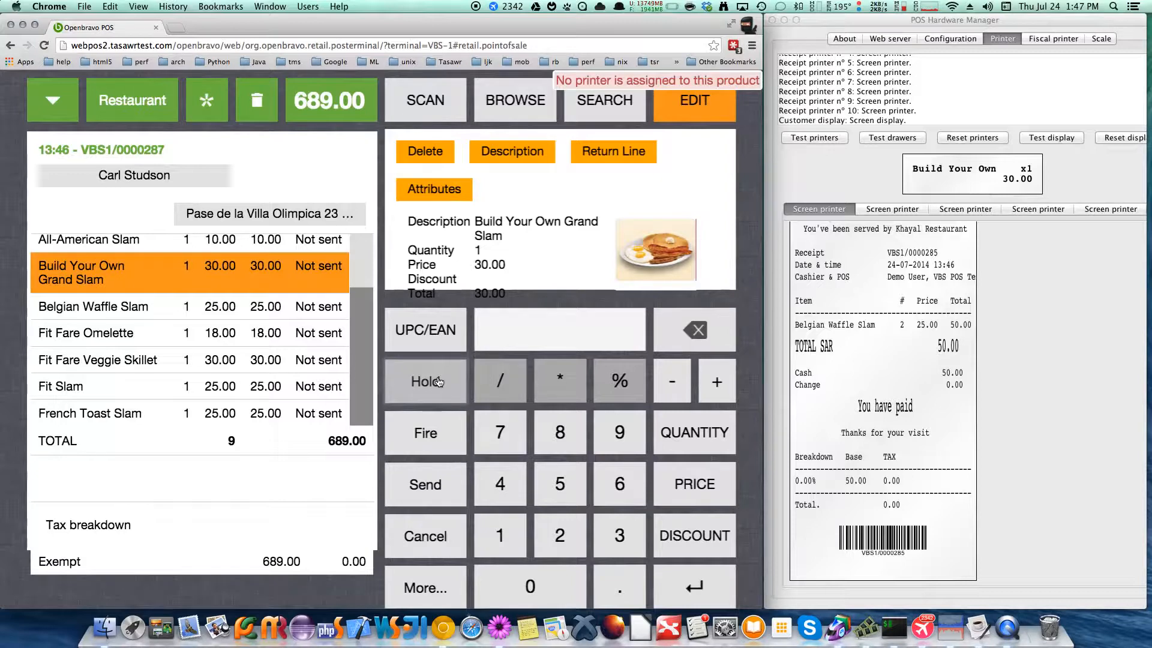
# Search the products for "set", add Fried Chicken Set to the order and put its line on hold
pyautogui.click(607, 105)
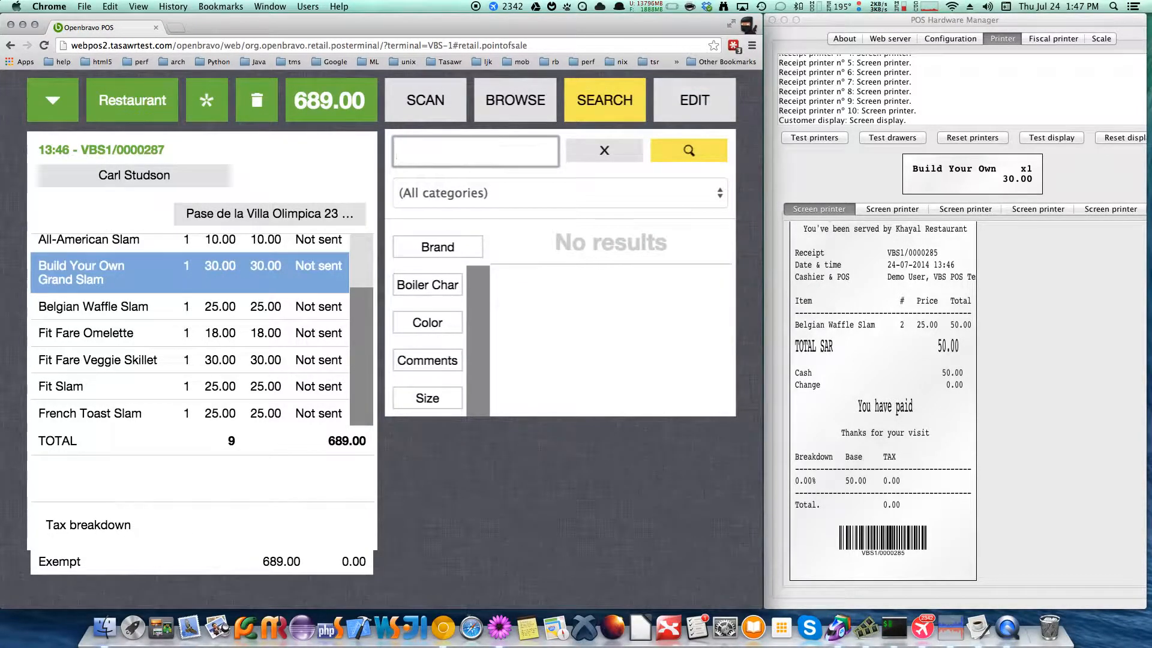
pyautogui.write('set')
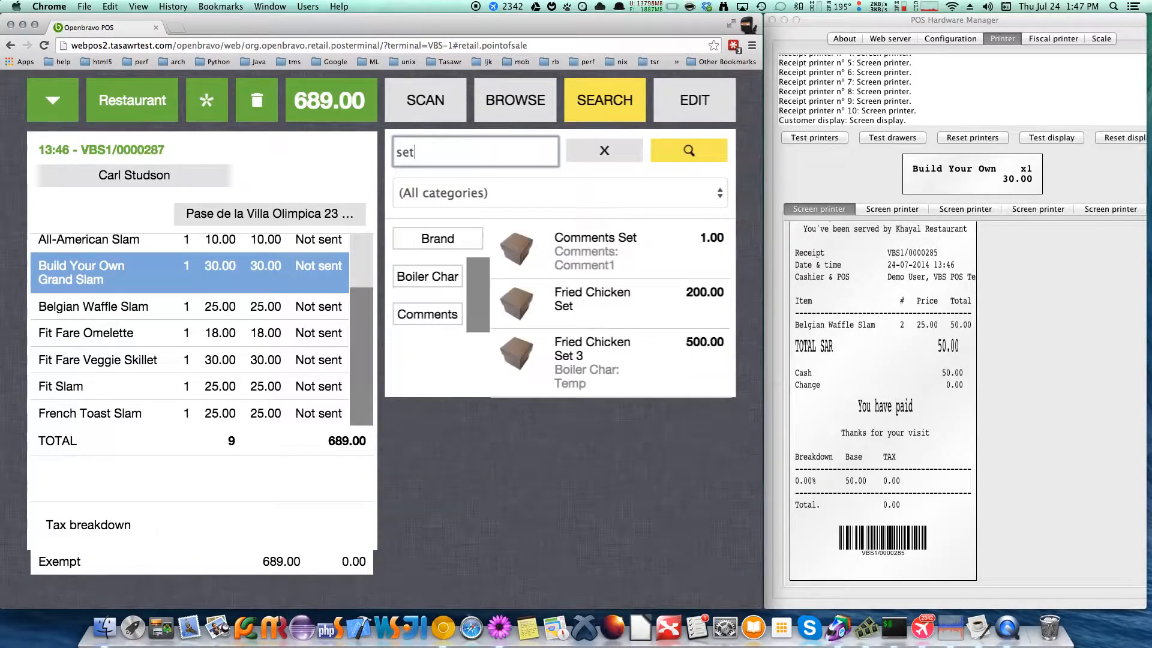
pyautogui.click(594, 299)
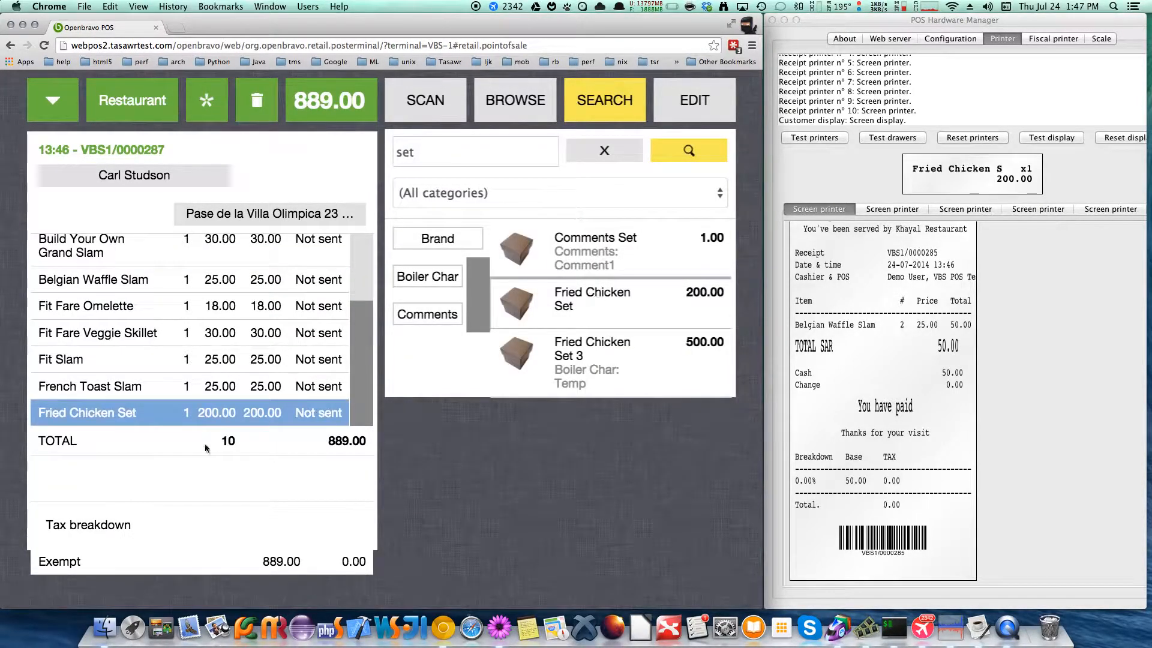
pyautogui.click(215, 416)
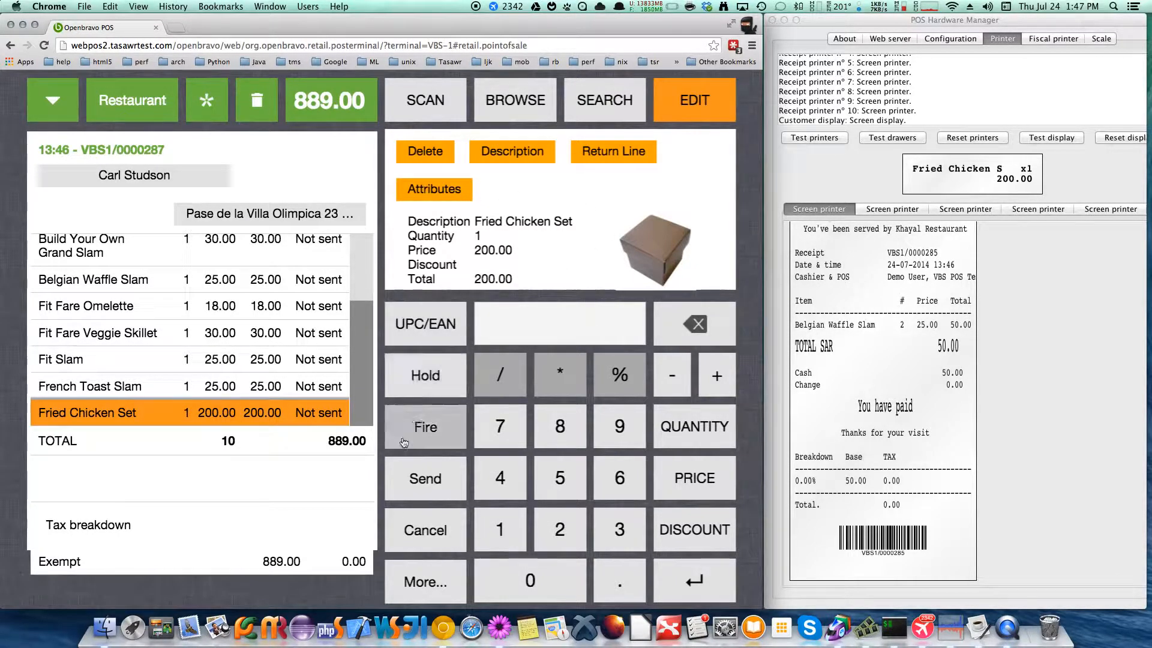
pyautogui.click(443, 374)
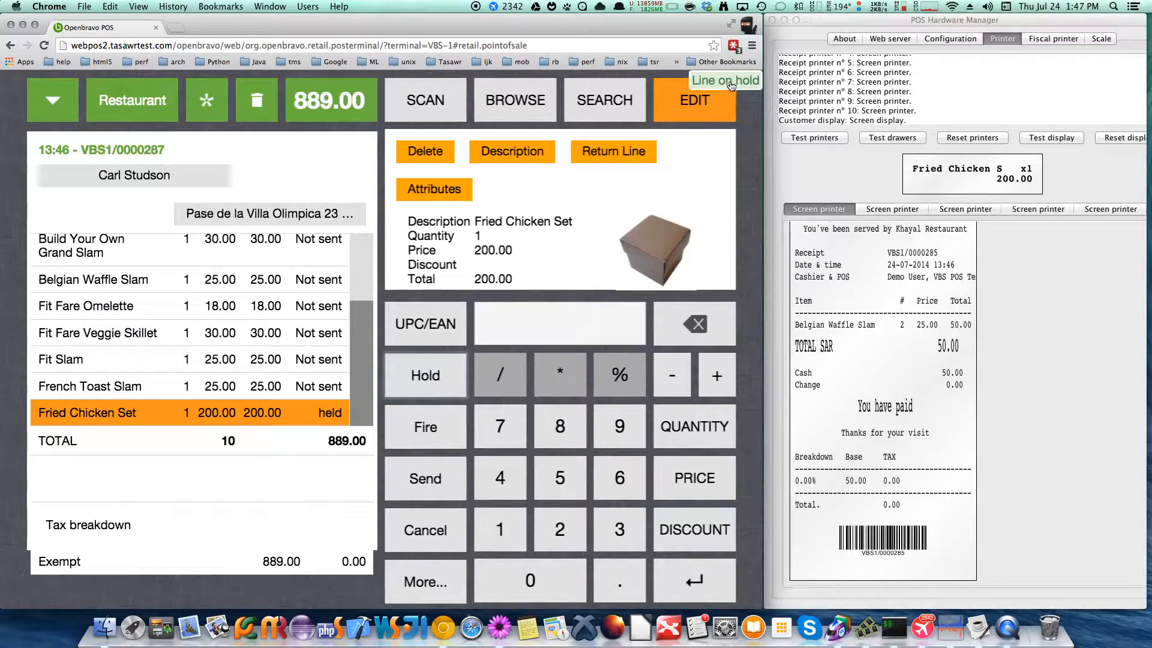
# Switch to POS Hardware Manager and check the printed hold ticket on the second and third screen printers
pyautogui.click(1040, 445)
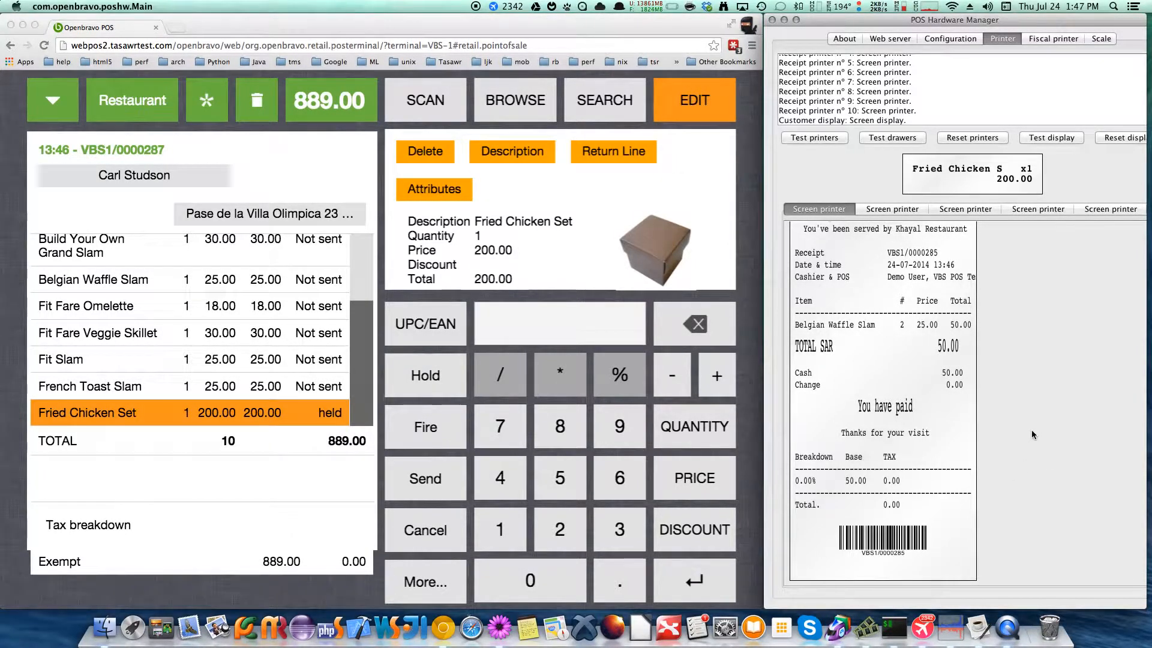
pyautogui.click(898, 210)
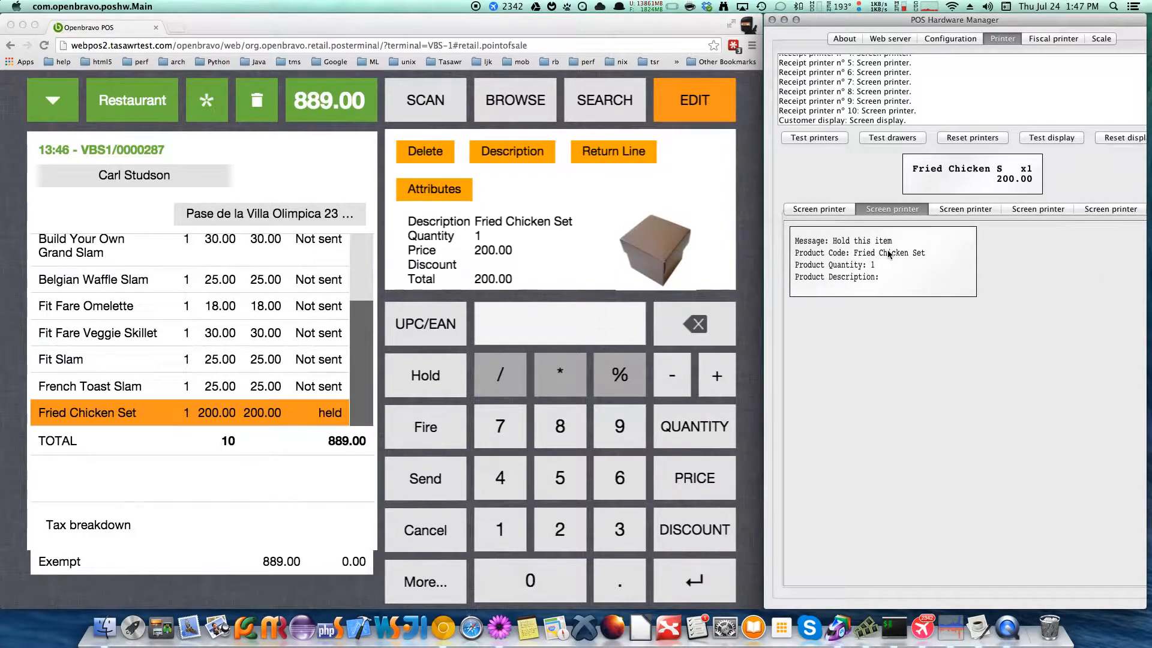
pyautogui.click(958, 208)
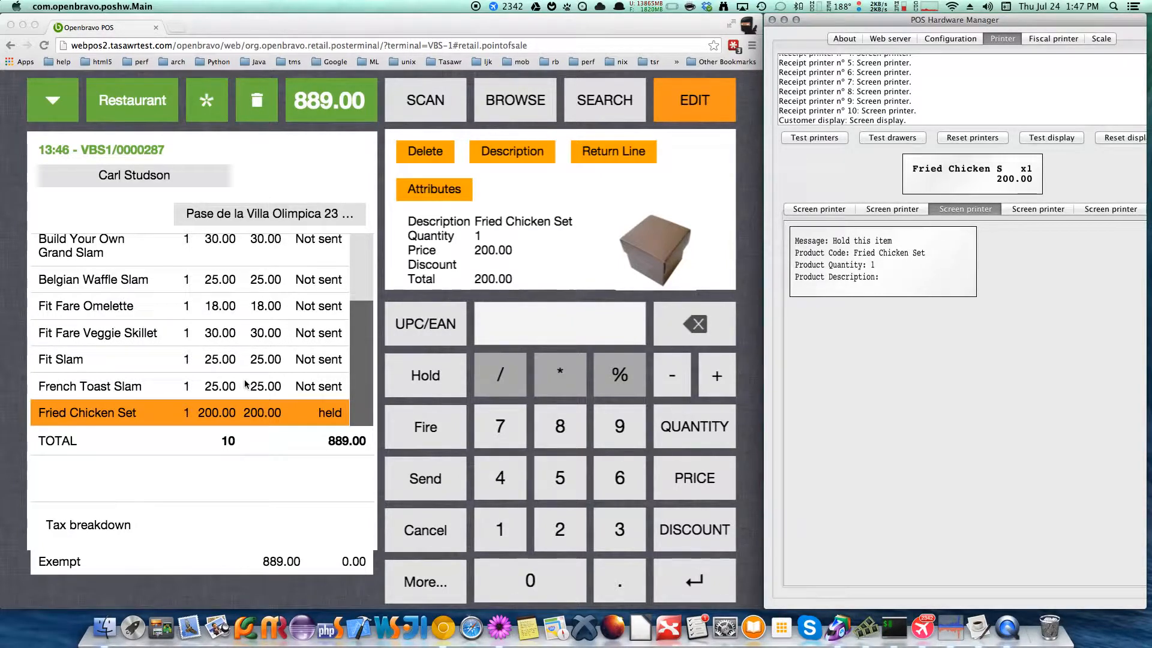
# Return to the web POS order and try to fire the Fit Fare Omelette line
pyautogui.click(516, 96)
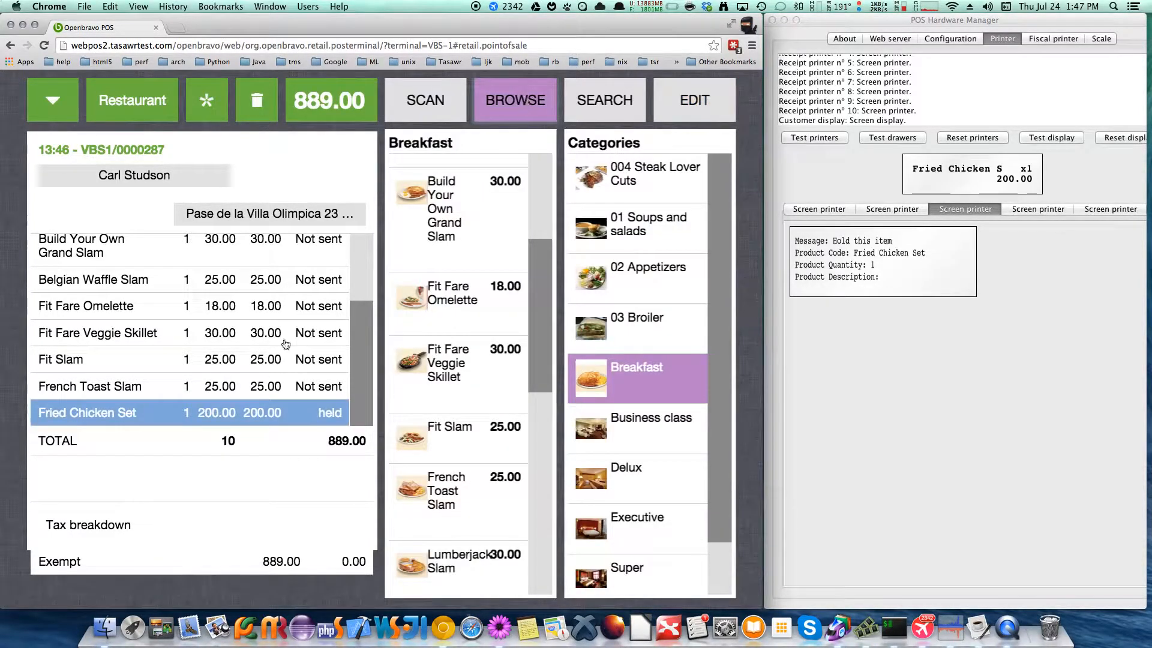
pyautogui.click(209, 312)
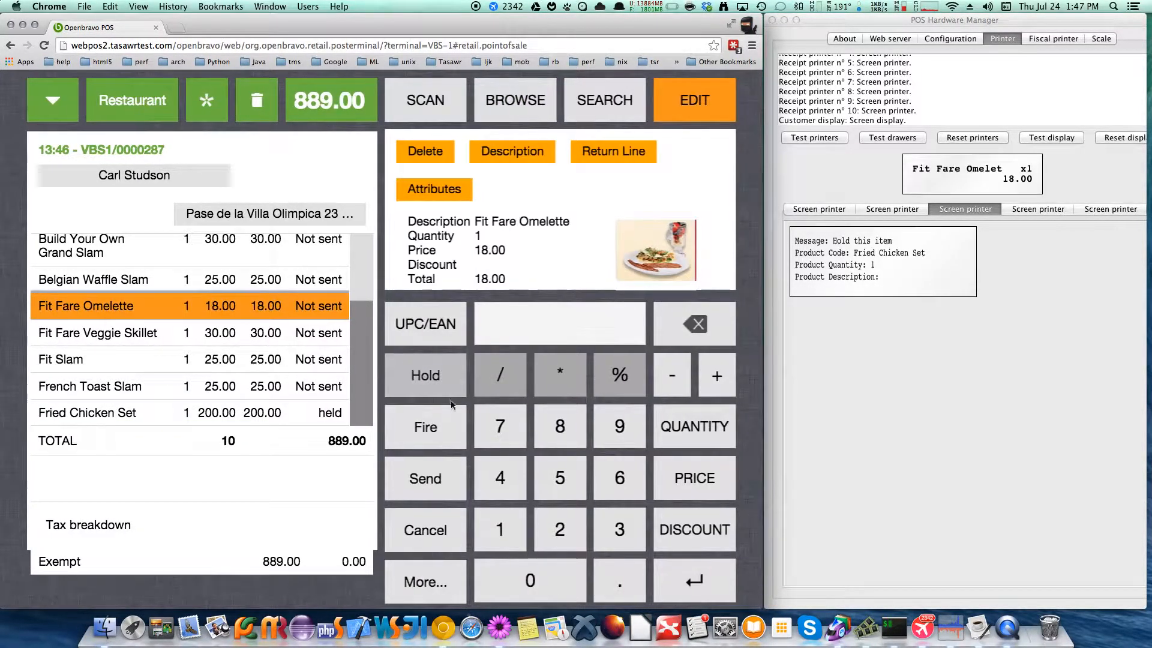
pyautogui.click(438, 423)
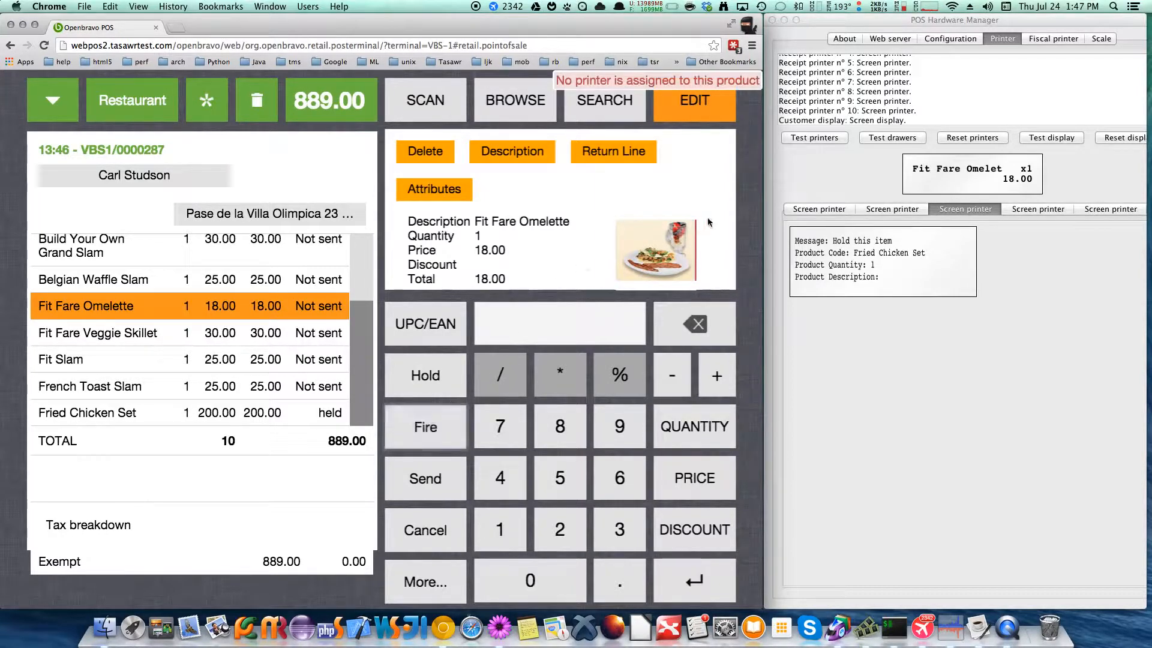
# Fire the held Fried Chicken Set line of the order to the kitchen printers
pyautogui.click(109, 416)
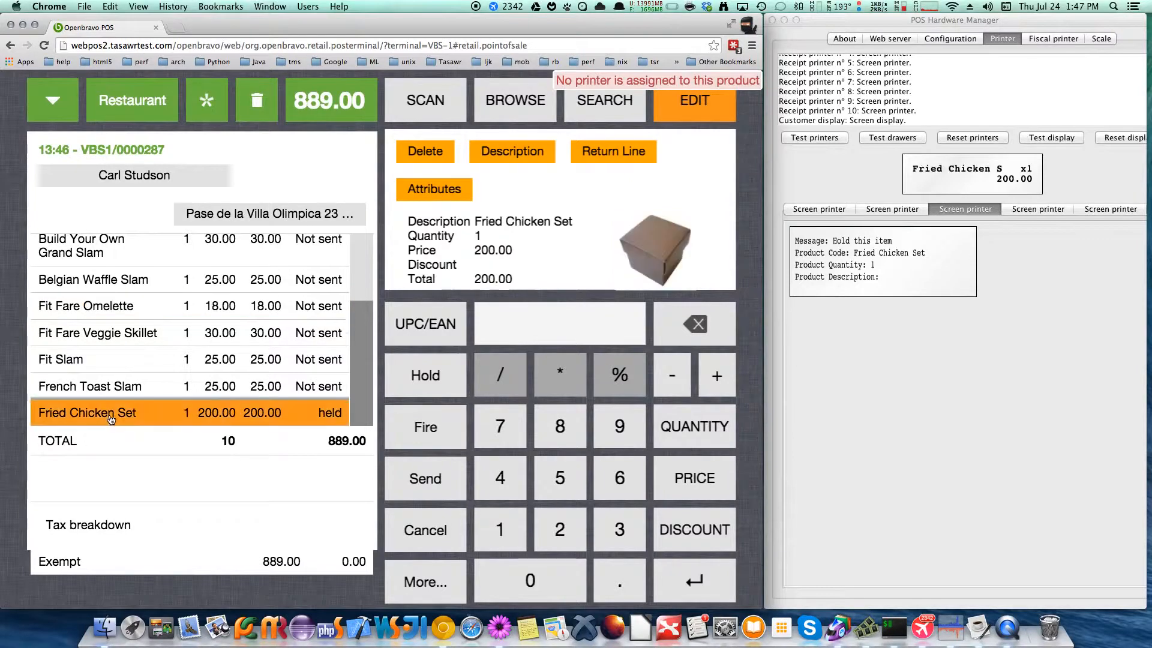
pyautogui.click(442, 430)
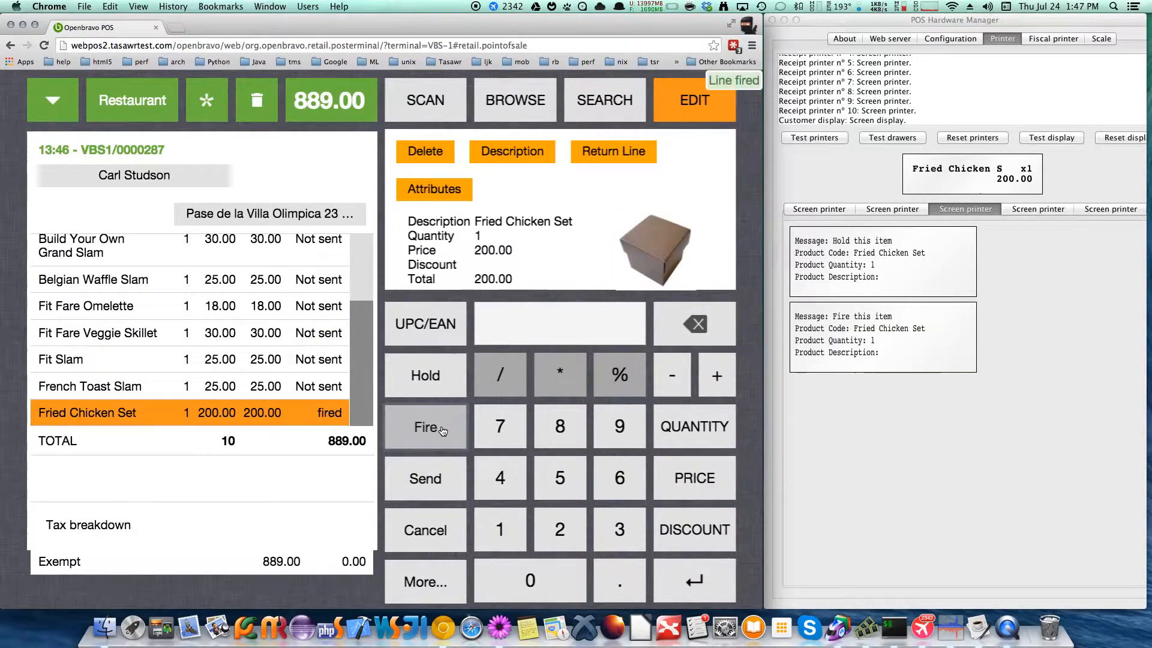
# Send the fired Fried Chicken Set line of the order to the kitchen printers
pyautogui.click(1068, 387)
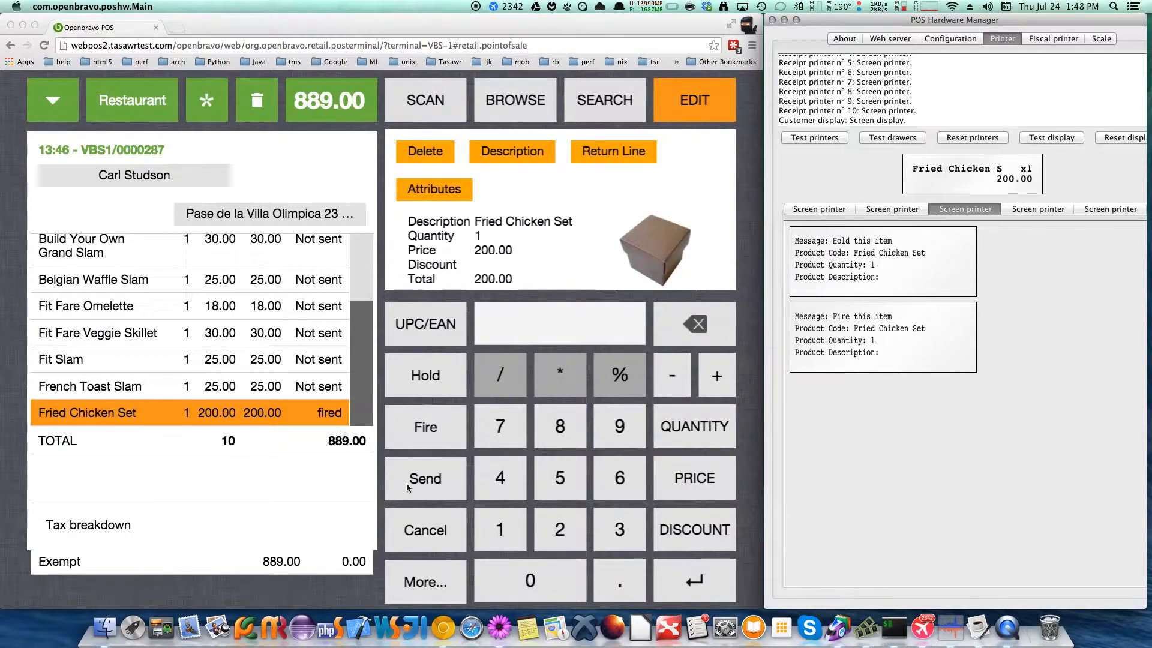
pyautogui.click(429, 475)
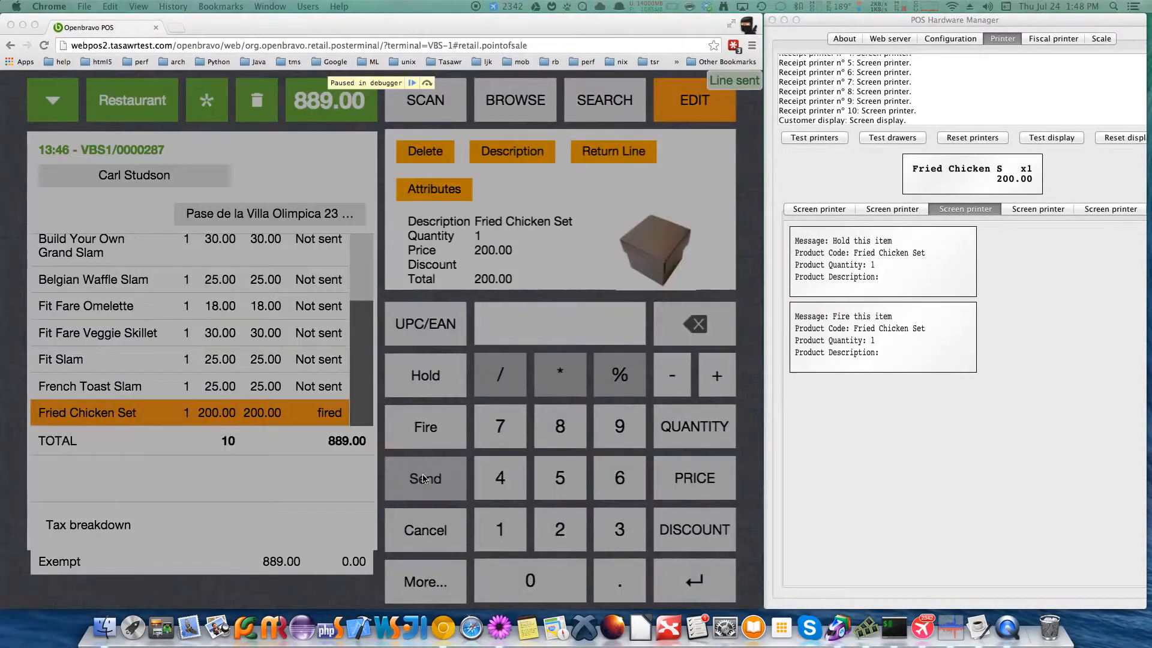
# Switch to POS Hardware Manager and check the second, first and fourth screen printers for the send ticket
pyautogui.click(1138, 328)
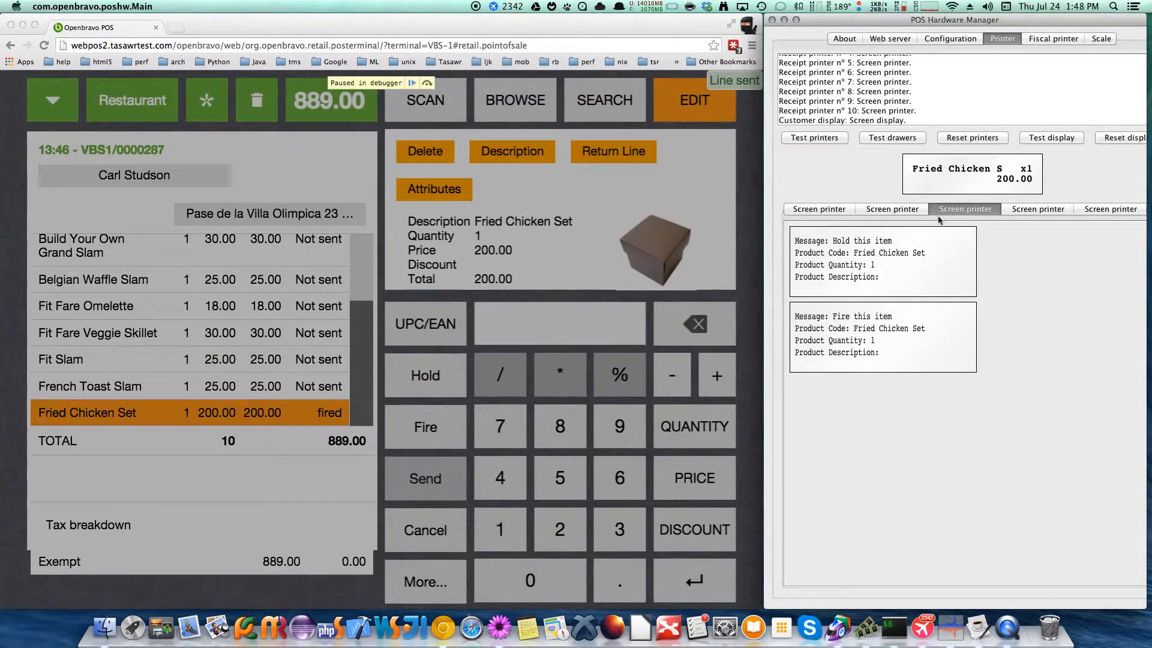
pyautogui.click(912, 210)
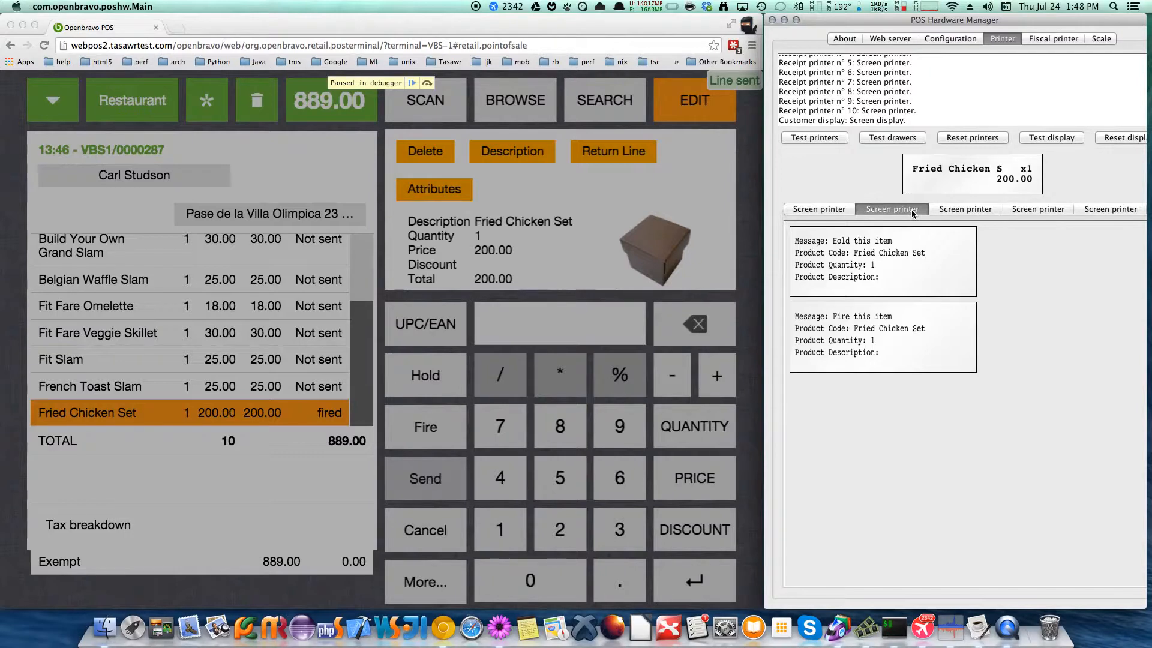
pyautogui.click(817, 209)
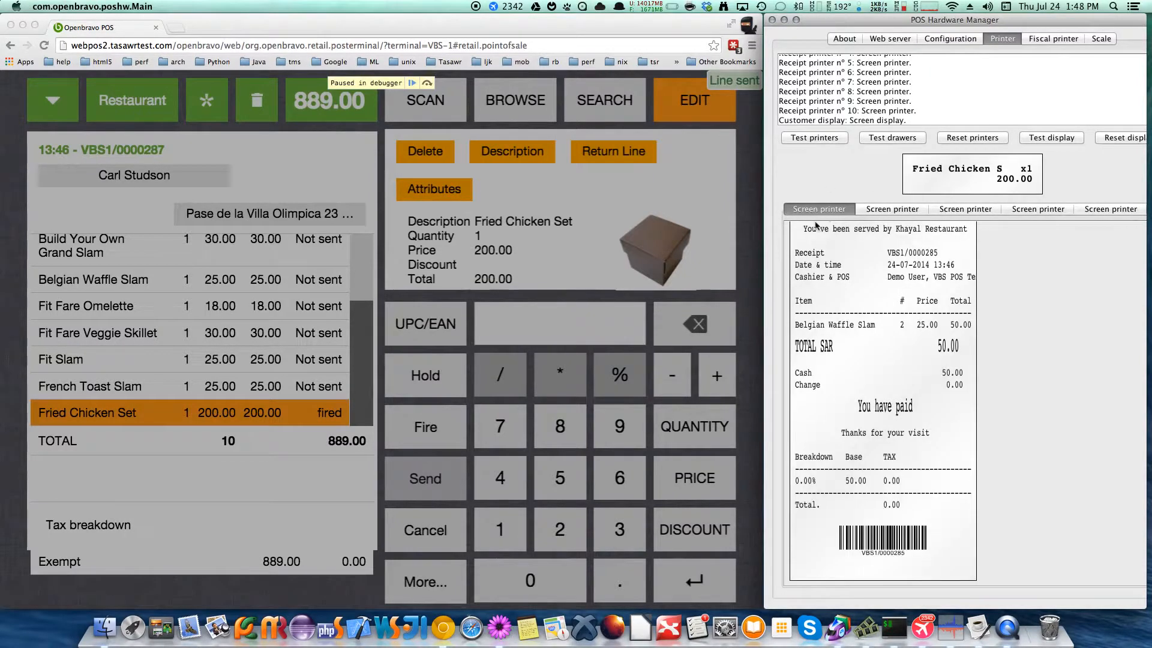
pyautogui.click(1030, 210)
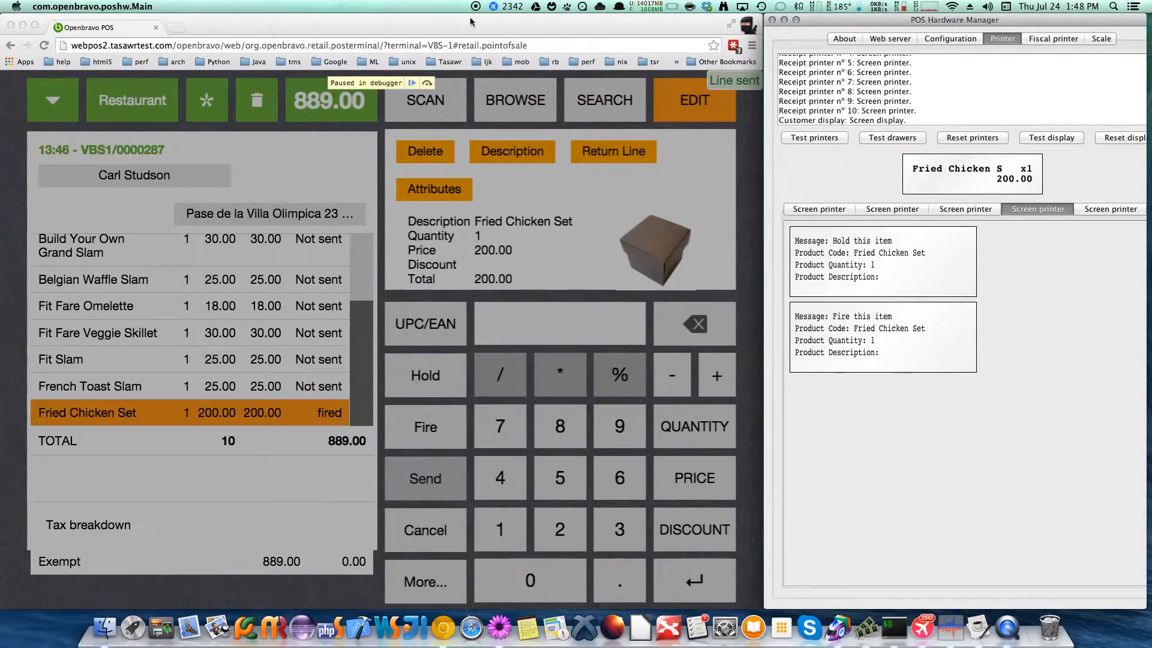
# Resume the web POS page paused in the debugger and check the send ticket in POS Hardware Manager
pyautogui.click(412, 78)
pyautogui.click(413, 84)
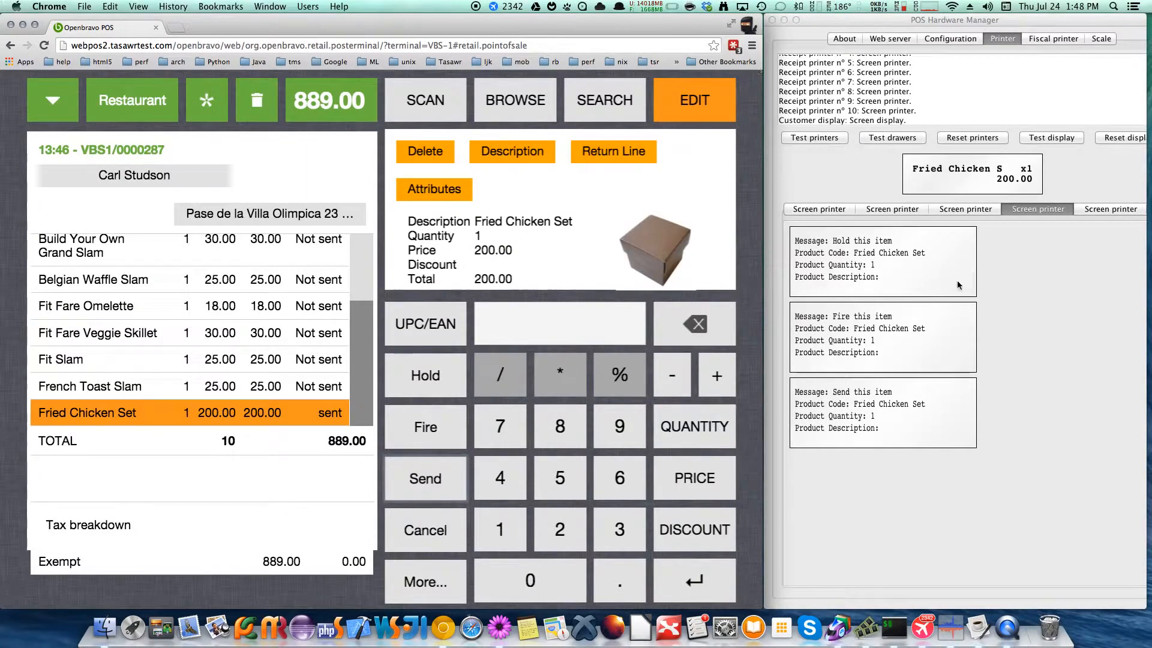
pyautogui.click(1032, 360)
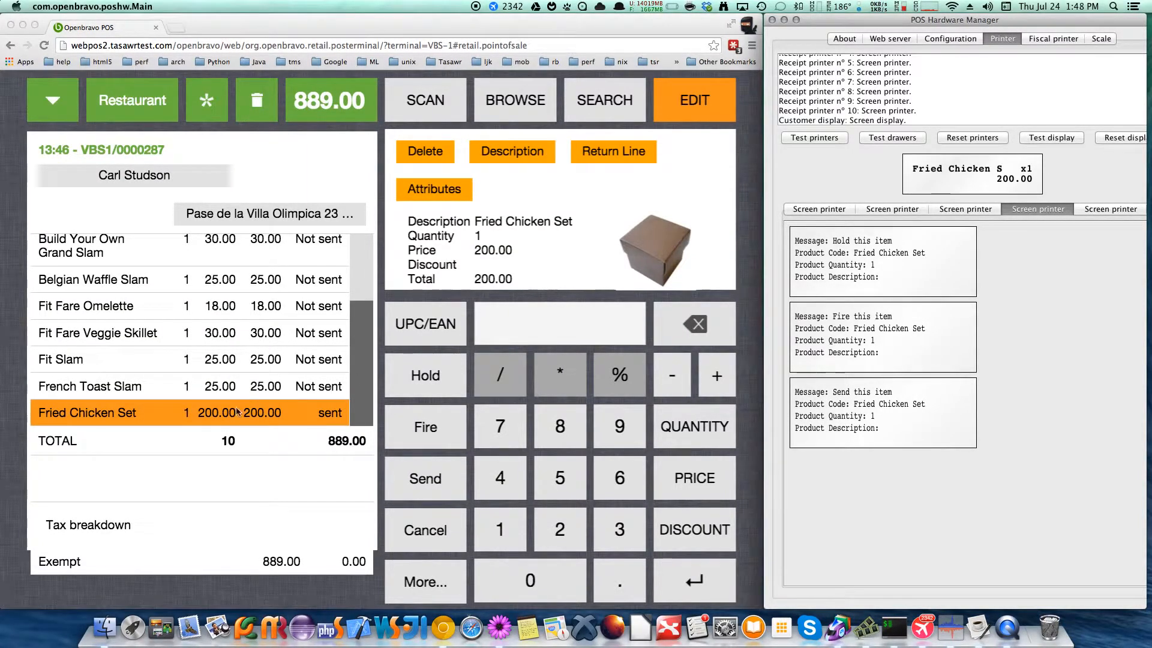
# Cancel the sent Fried Chicken Set line in the web POS order and check its ticket in POS Hardware Manager
pyautogui.click(265, 413)
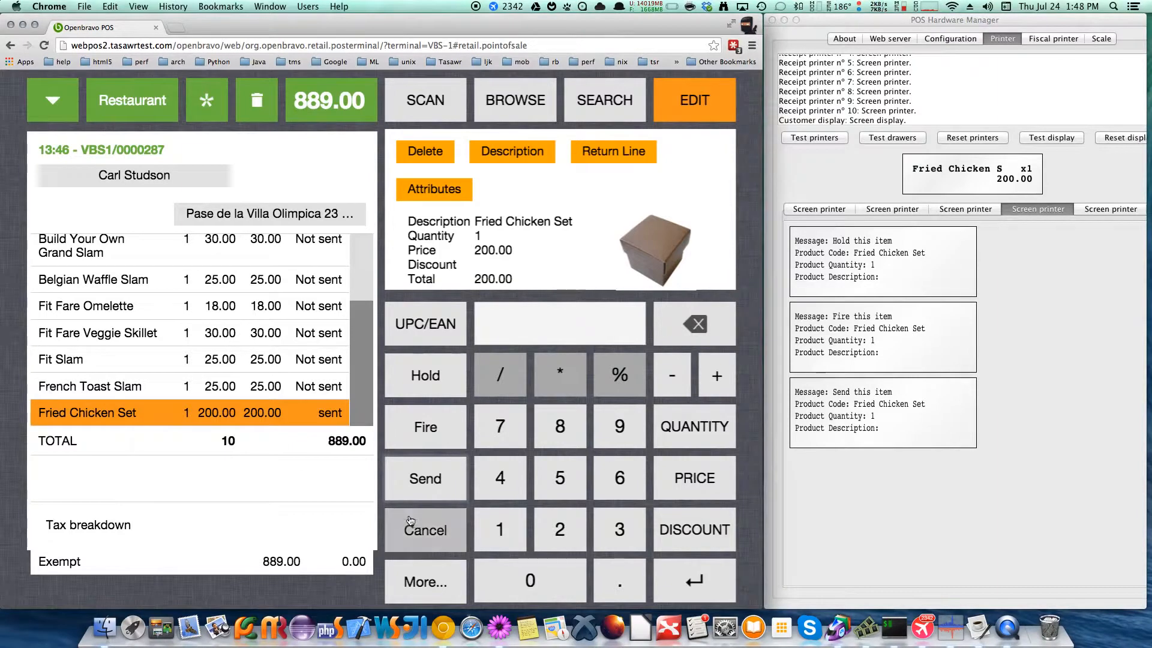
pyautogui.click(432, 531)
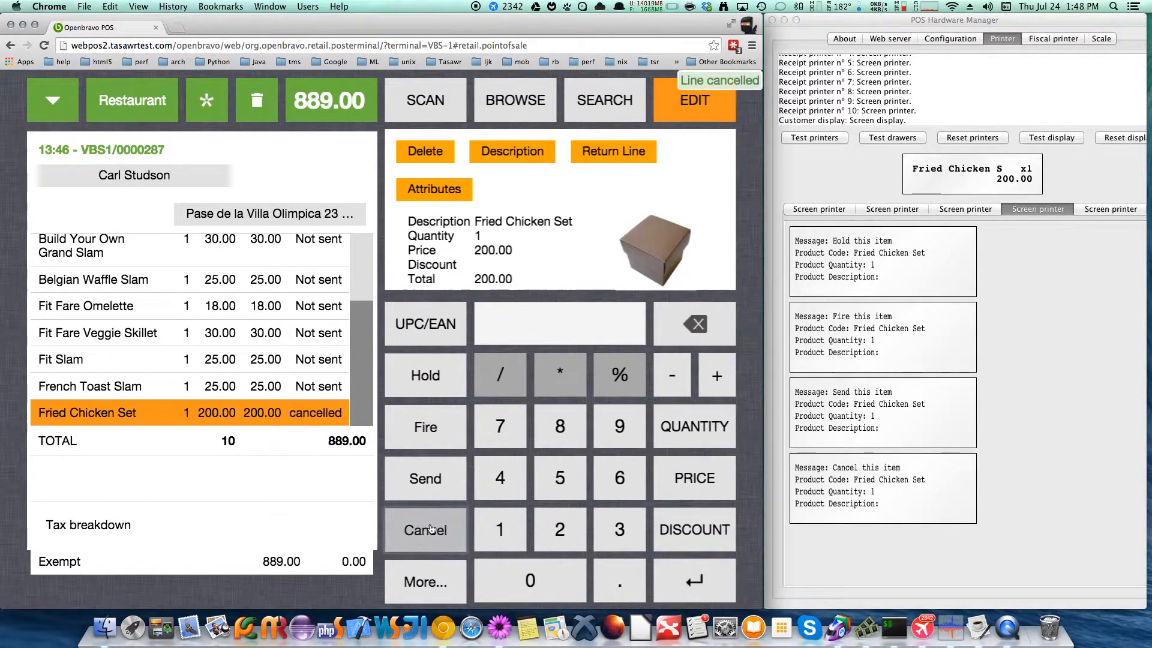
pyautogui.click(940, 388)
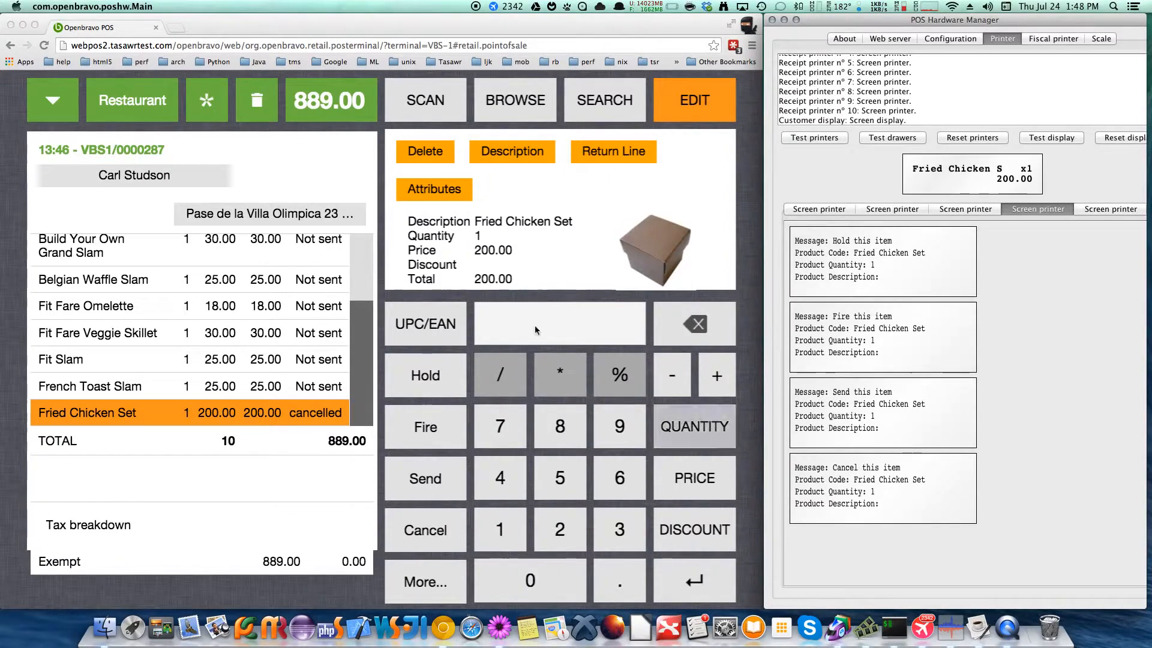
# Return to the web POS, select the French Toast Slam line and bring up the choice to send or cancel the whole order
pyautogui.click(219, 384)
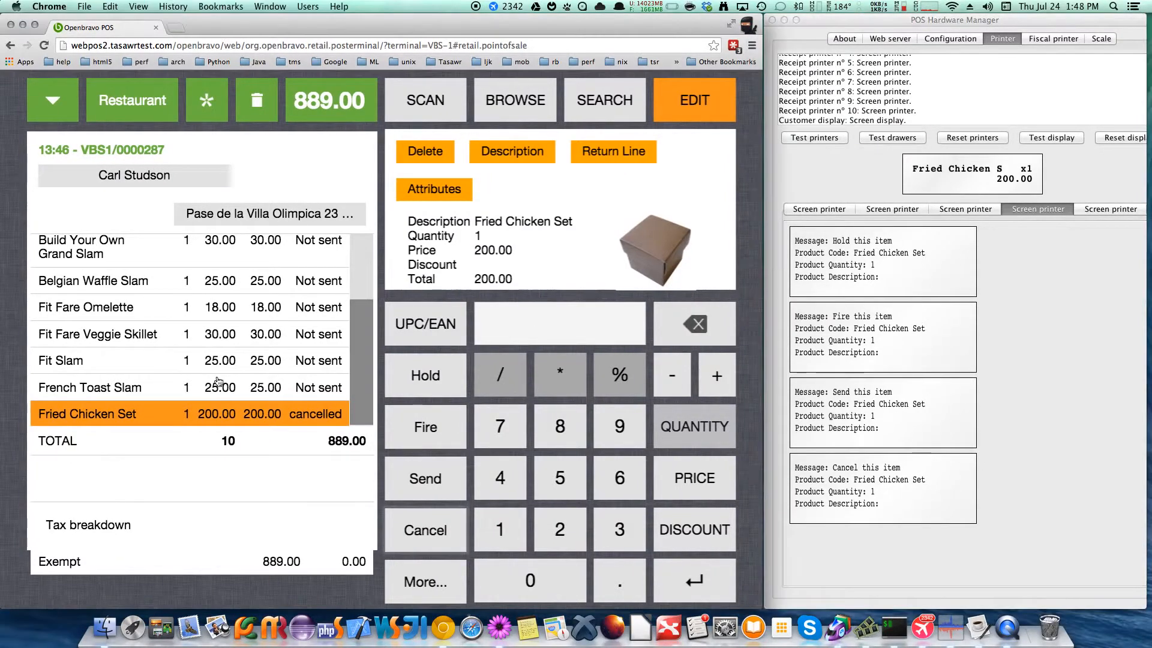
pyautogui.click(439, 583)
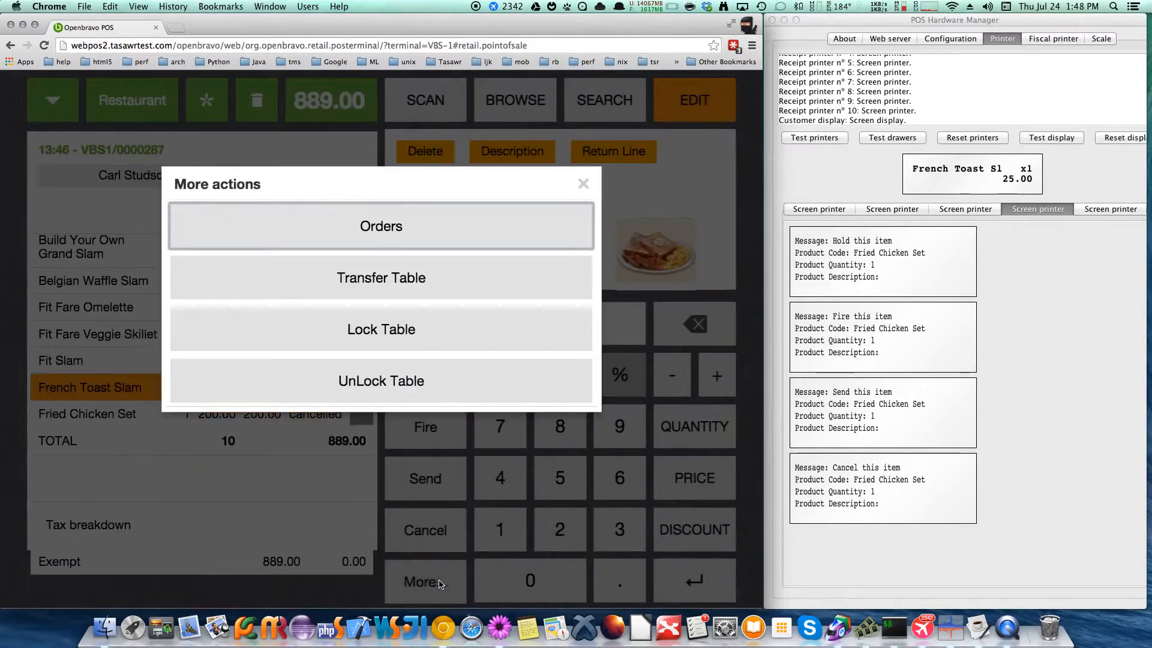
pyautogui.click(399, 226)
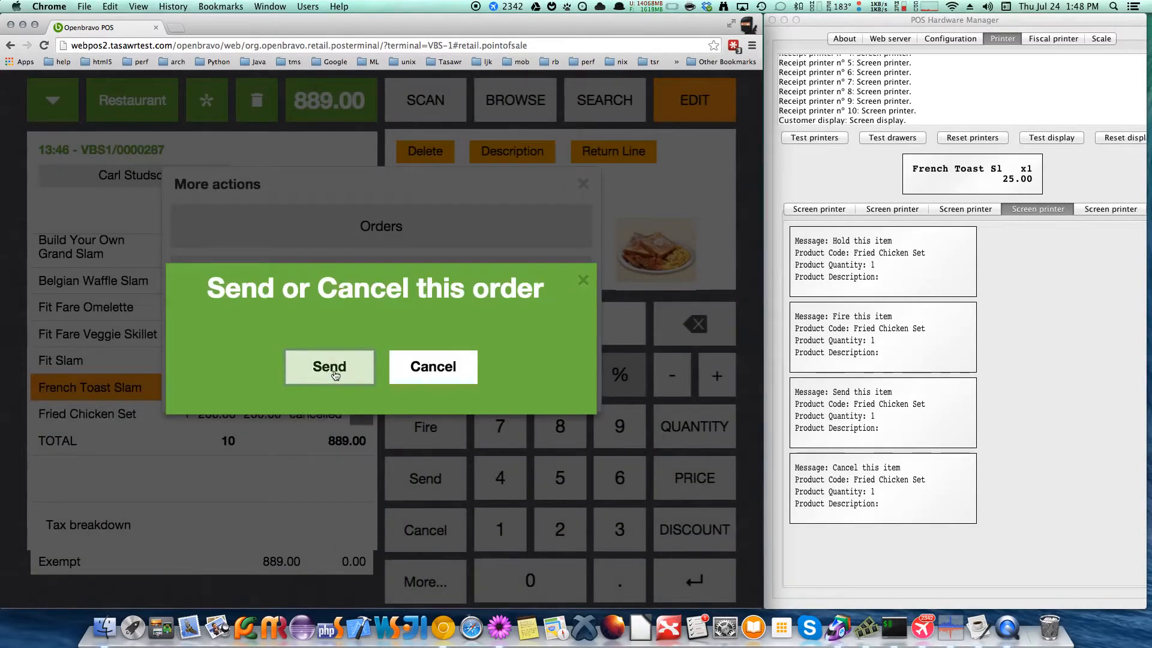